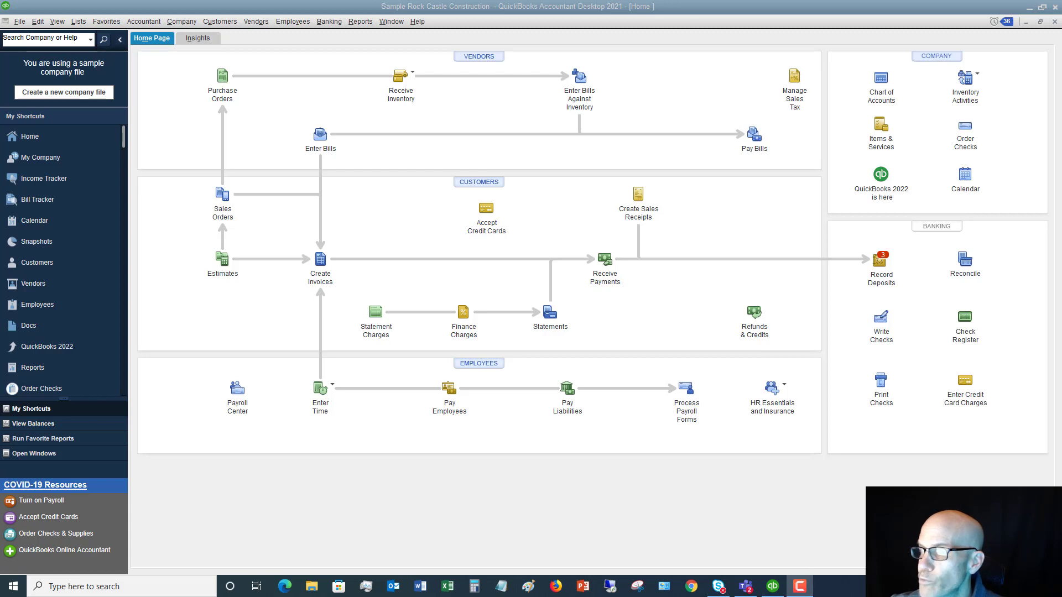
Open the Report Center from the Reports menu to show the Company & Financial Profit & Loss cards.
click(361, 22)
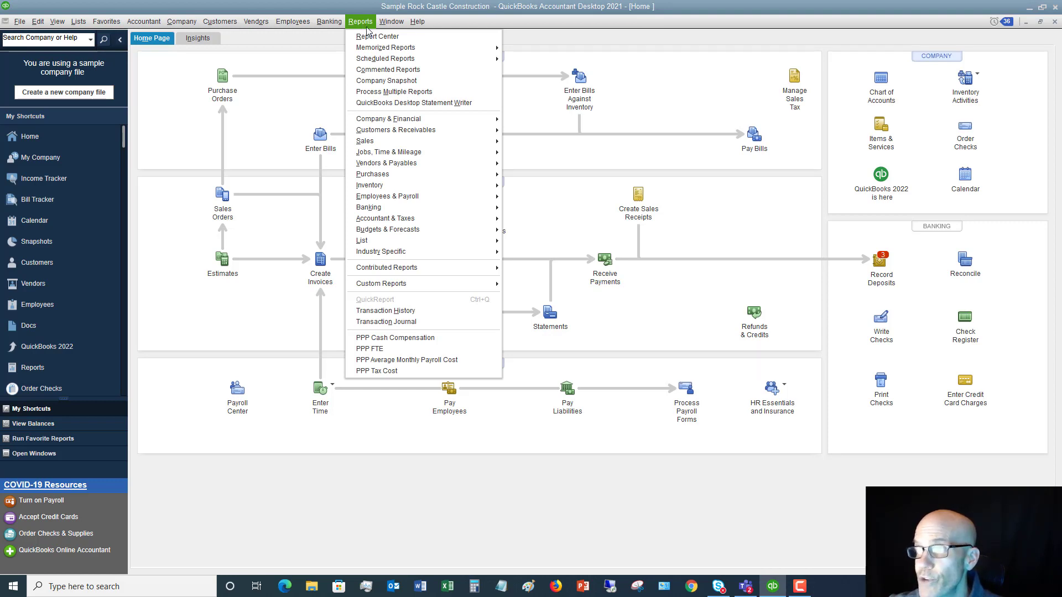
click(367, 35)
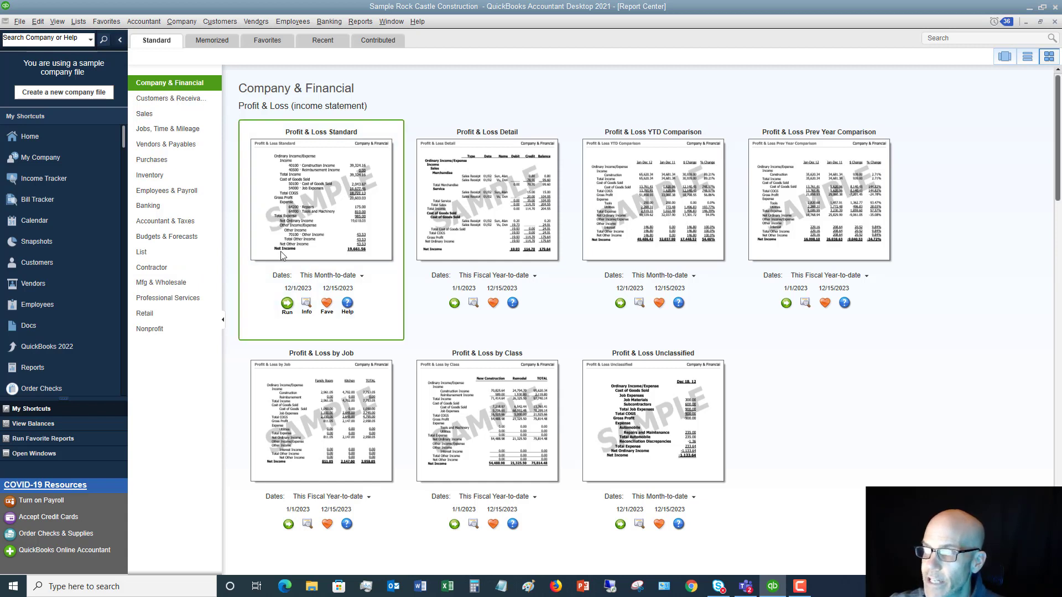
Run the Profit & Loss Standard report for December 1–15, 2023 and scroll through it.
click(287, 304)
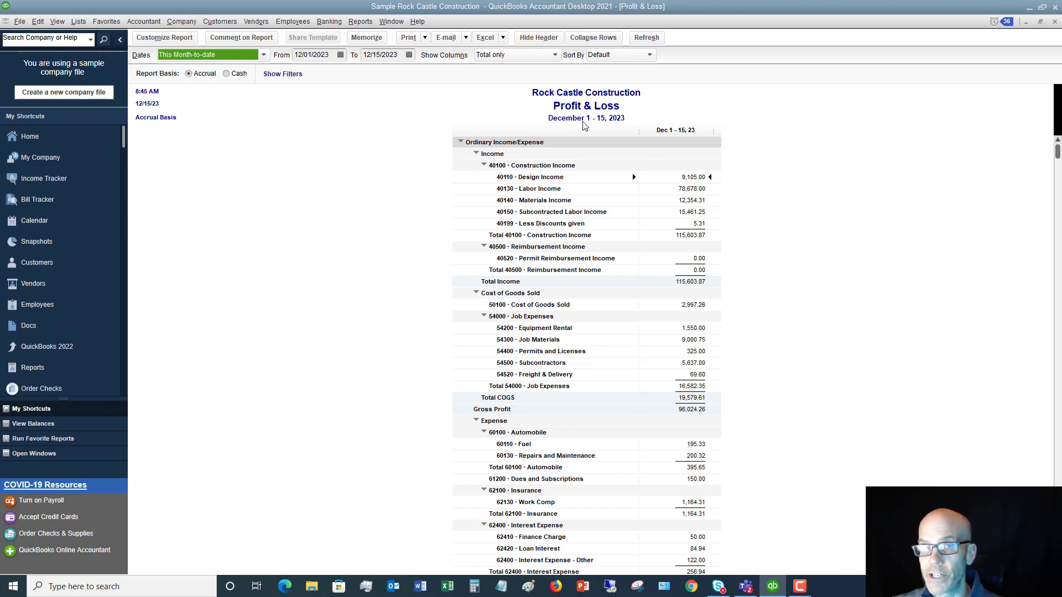
scroll(587, 315, down, 10)
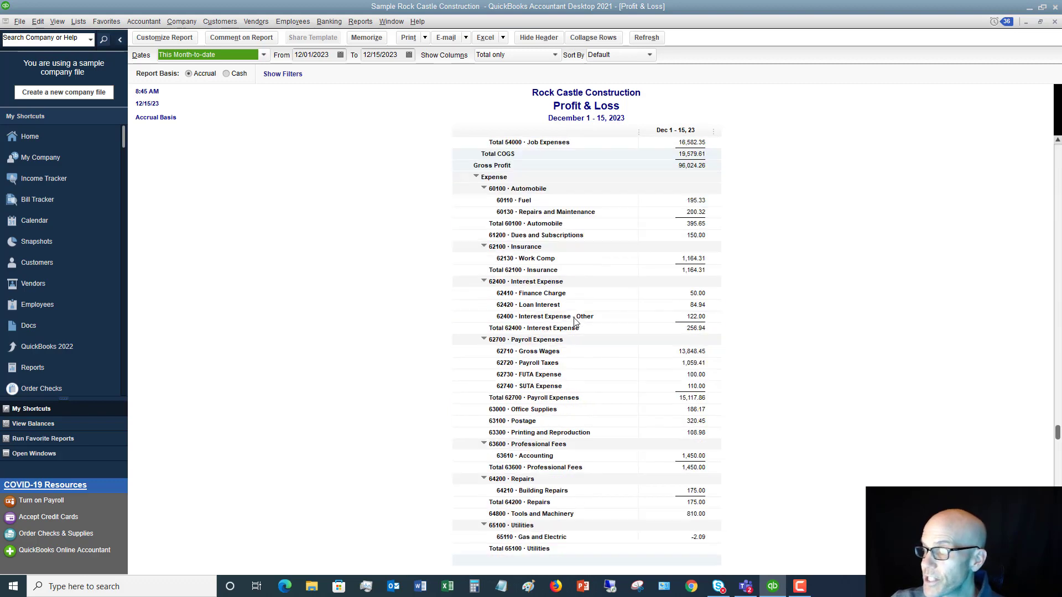
scroll(570, 318, up, 10)
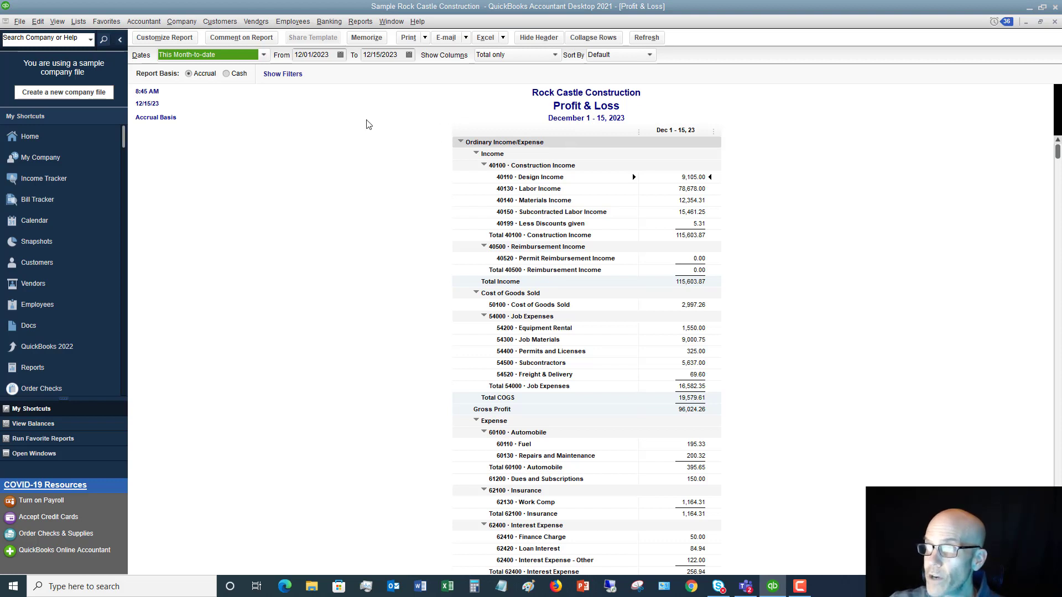
Customize the report dates to This Month (12/01/2023–12/31/2023) with columns displayed by Month.
click(164, 37)
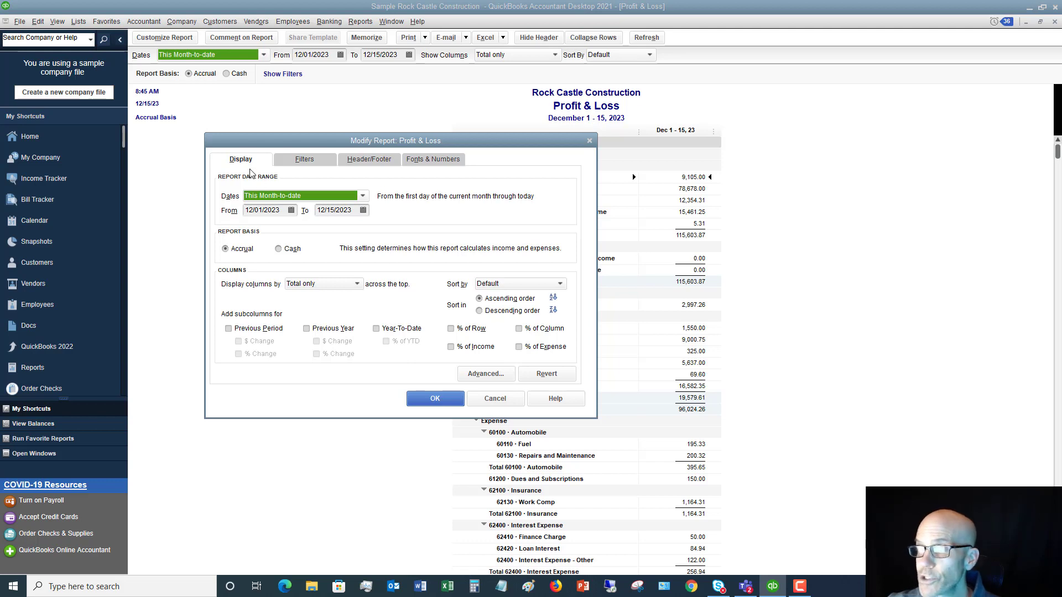
click(364, 196)
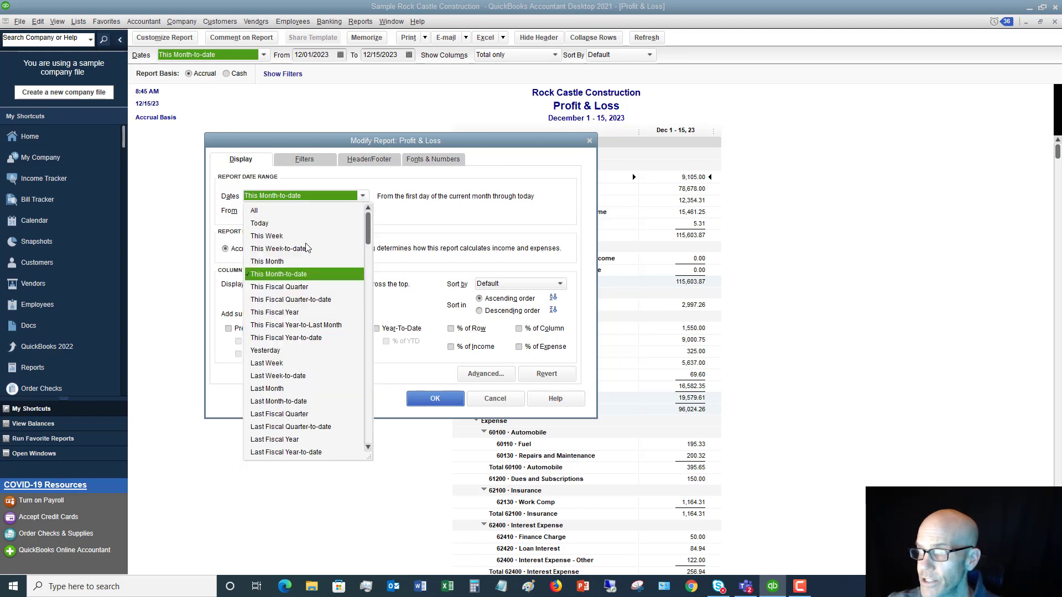
click(284, 261)
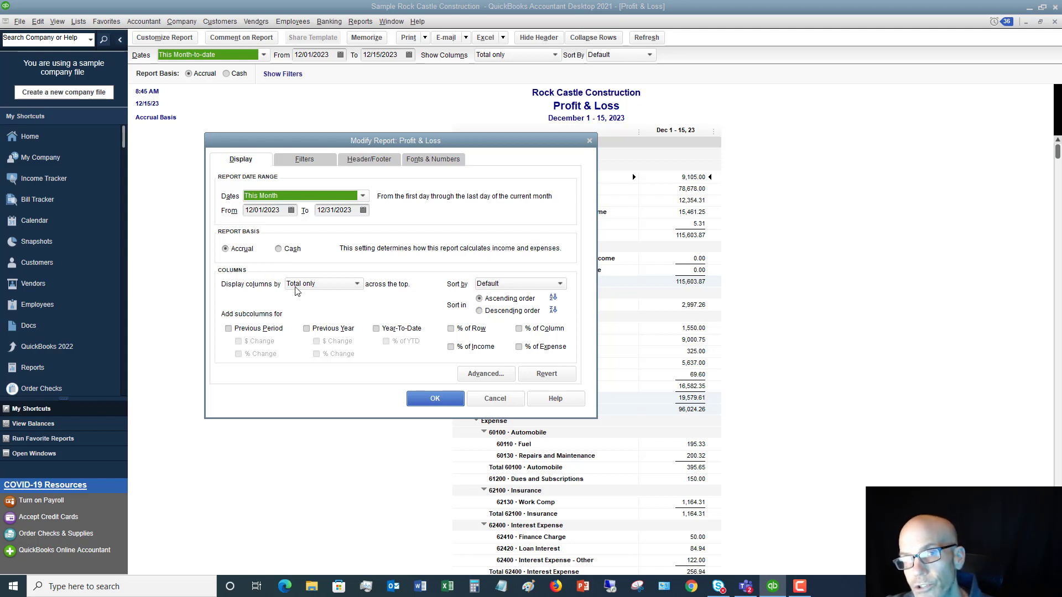
click(357, 285)
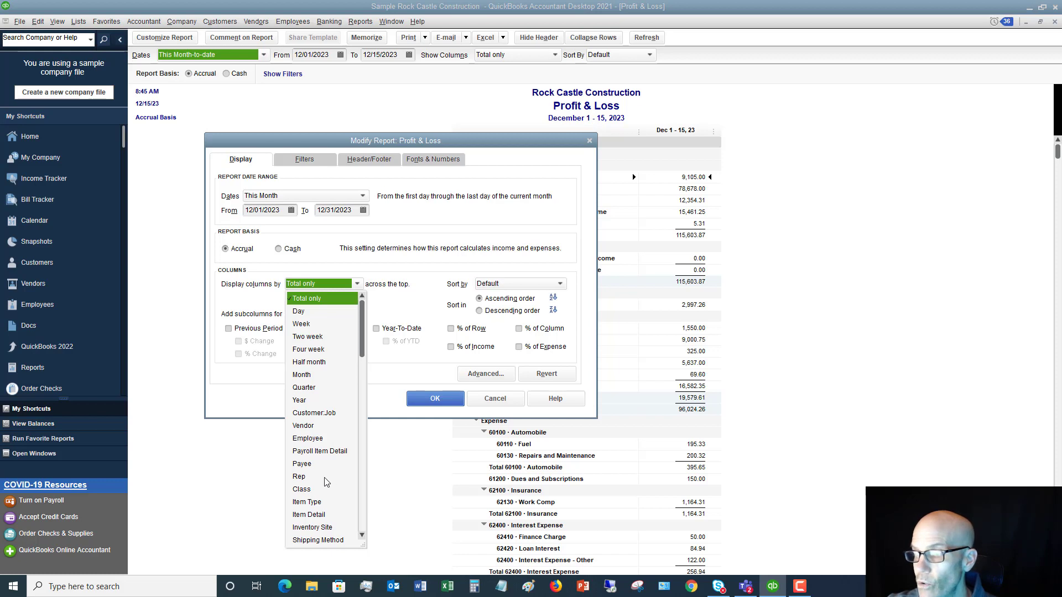
click(364, 522)
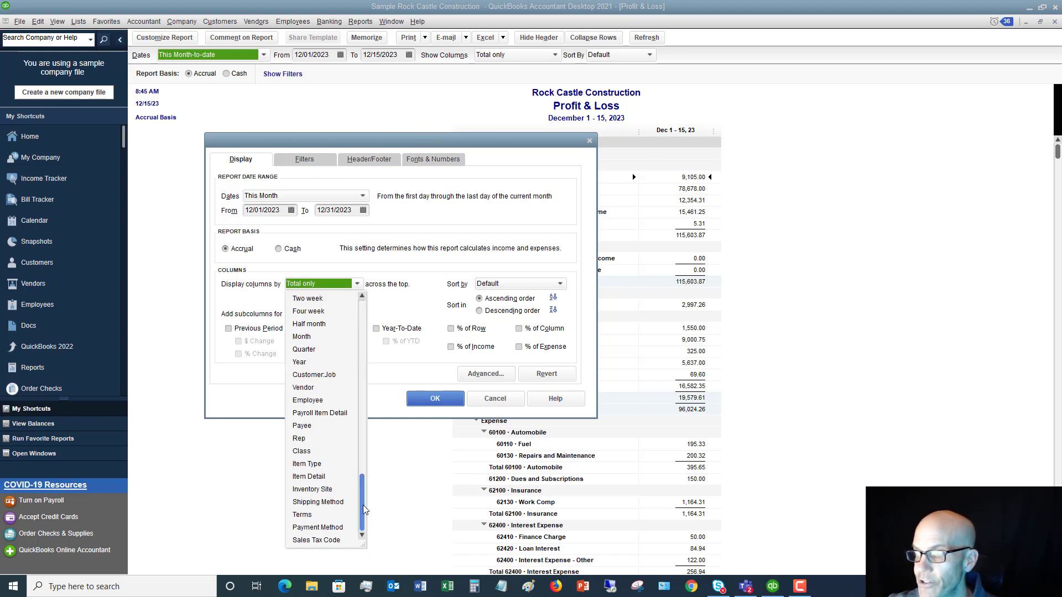
scroll(363, 502, up, 1)
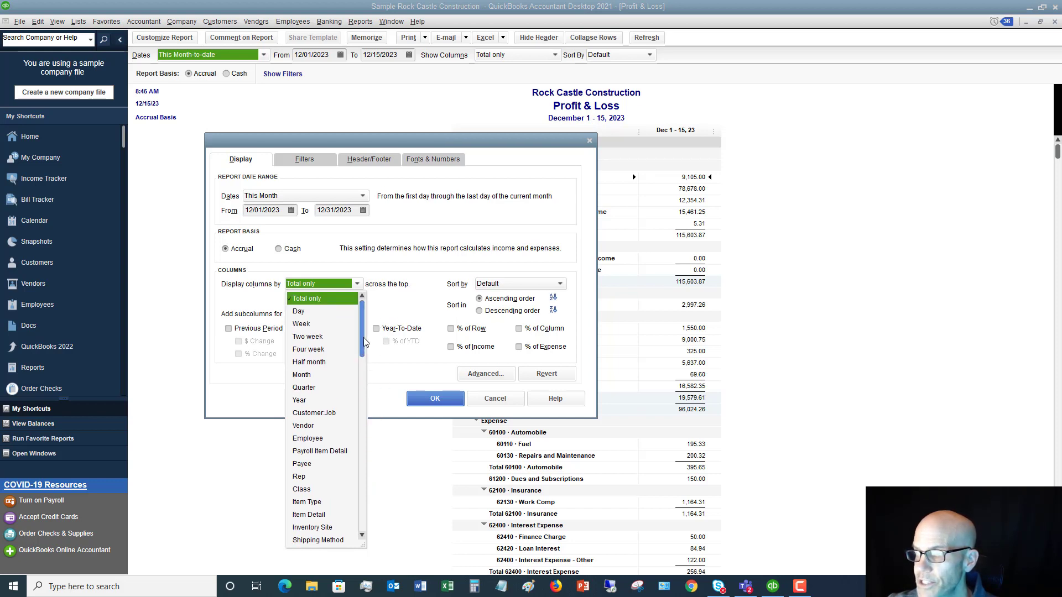
click(304, 376)
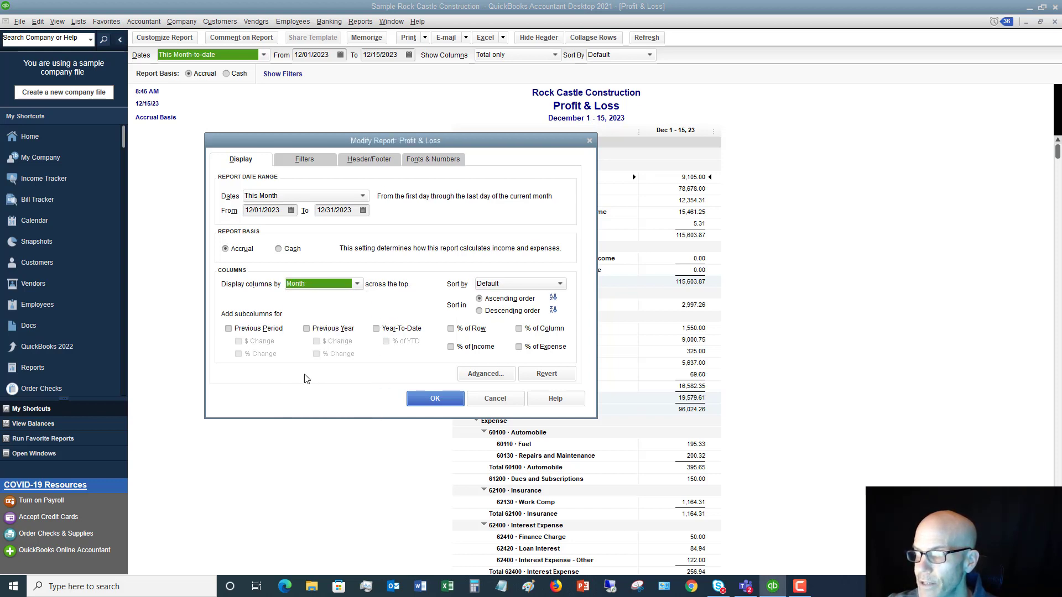
Move the start date to 10/01/2023, add a % of Income column, keep Default sort, and apply.
click(289, 210)
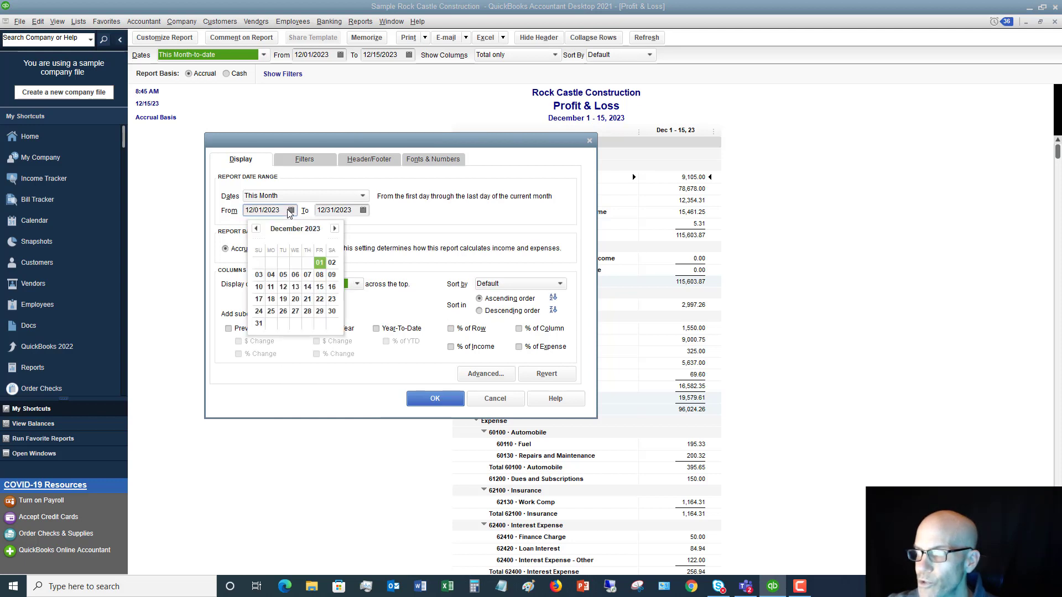
click(257, 228)
click(257, 229)
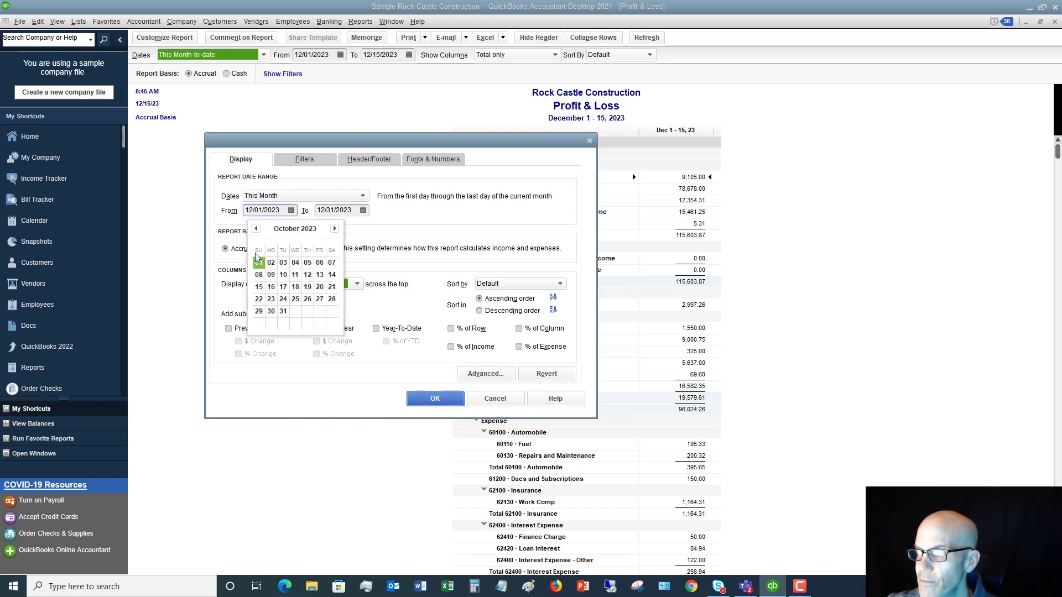
click(258, 263)
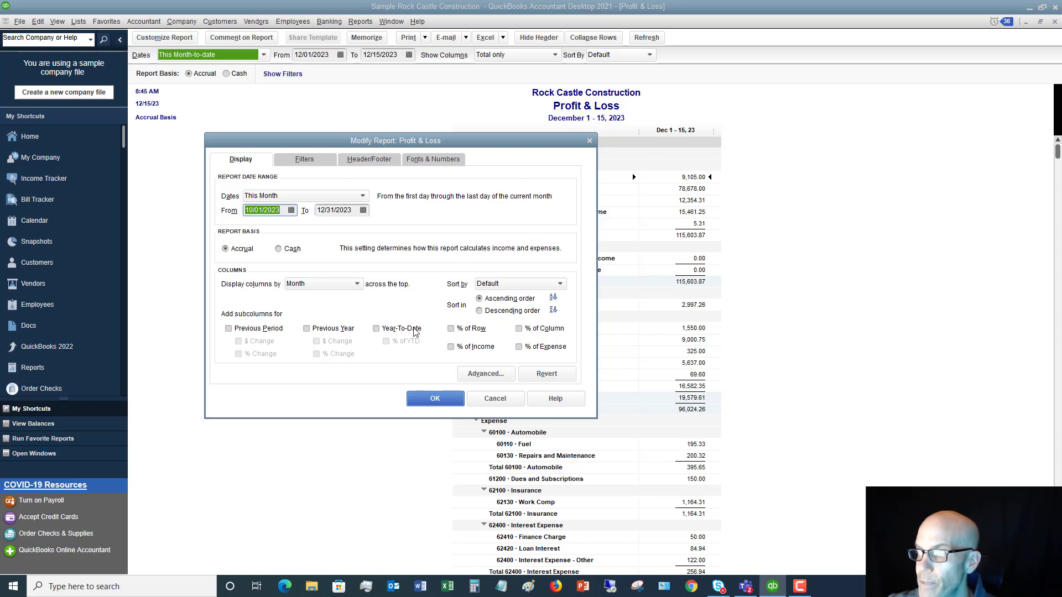
click(323, 331)
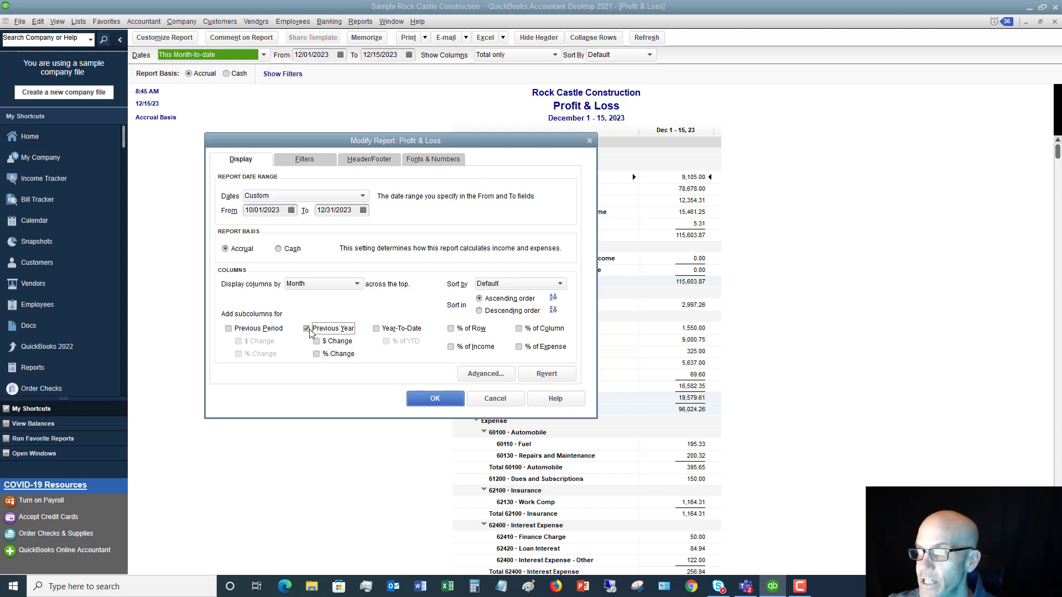
click(309, 330)
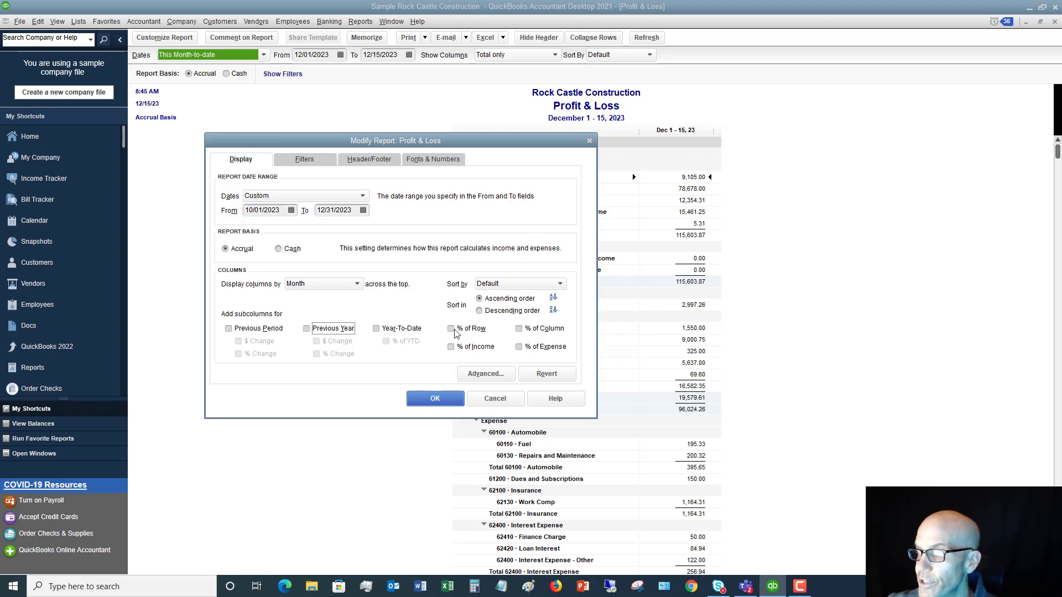
click(452, 347)
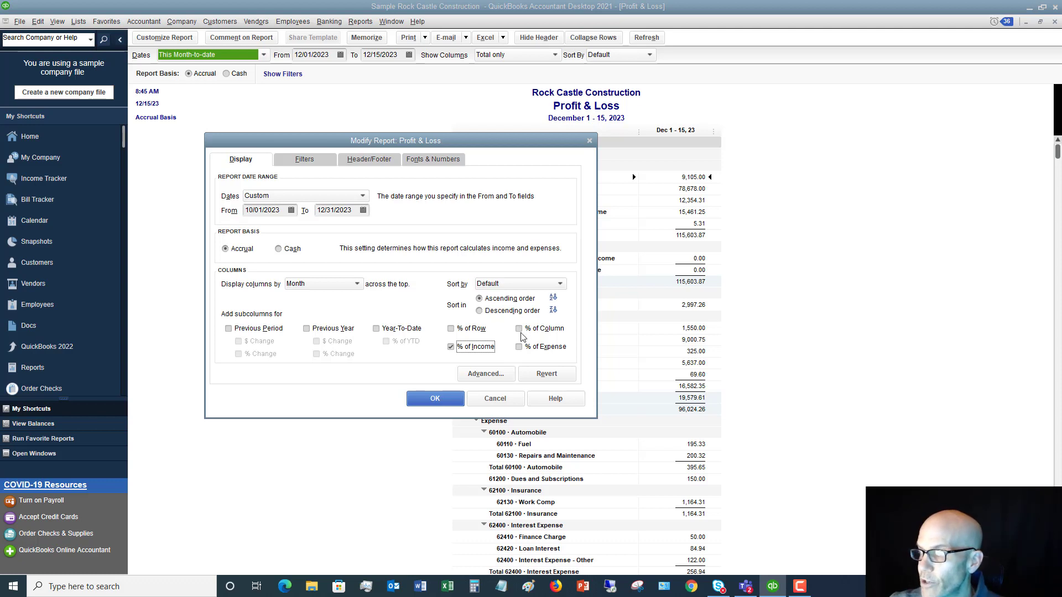
click(560, 285)
click(562, 284)
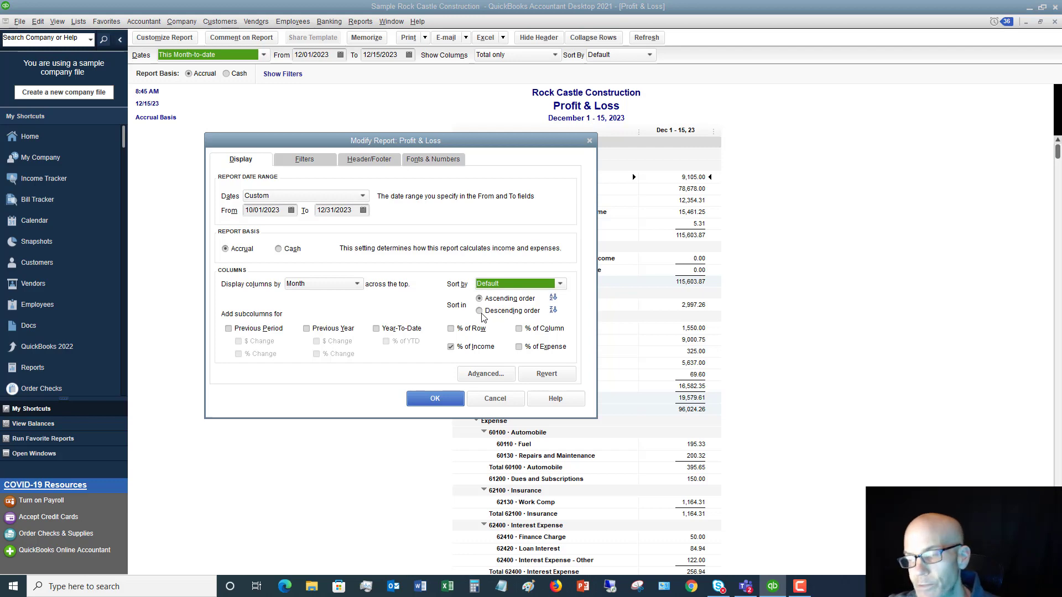
click(433, 401)
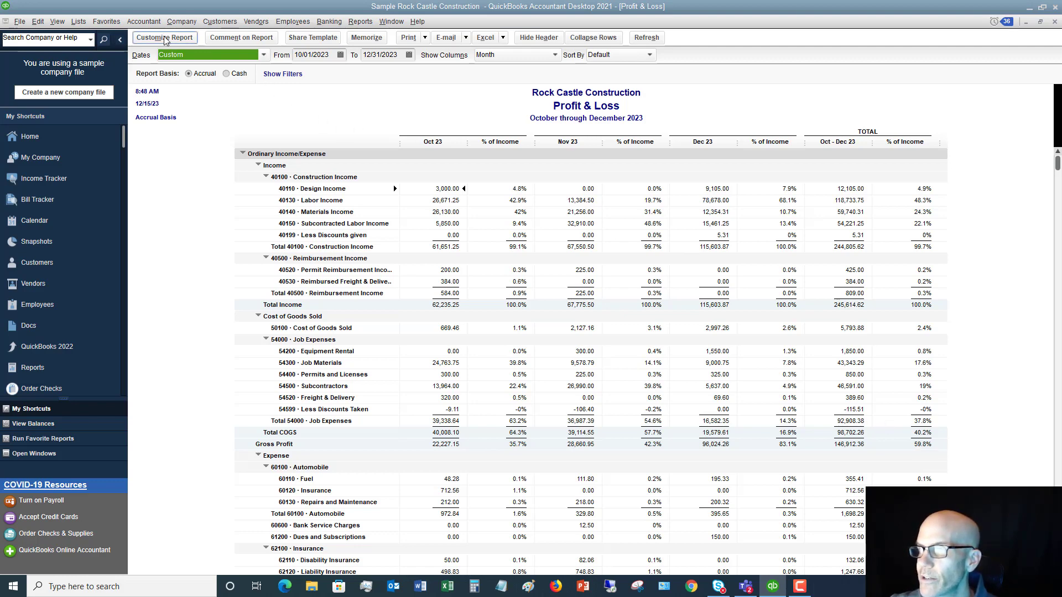
Remove the % of Income columns and filter the report to the Residential customer type.
click(181, 42)
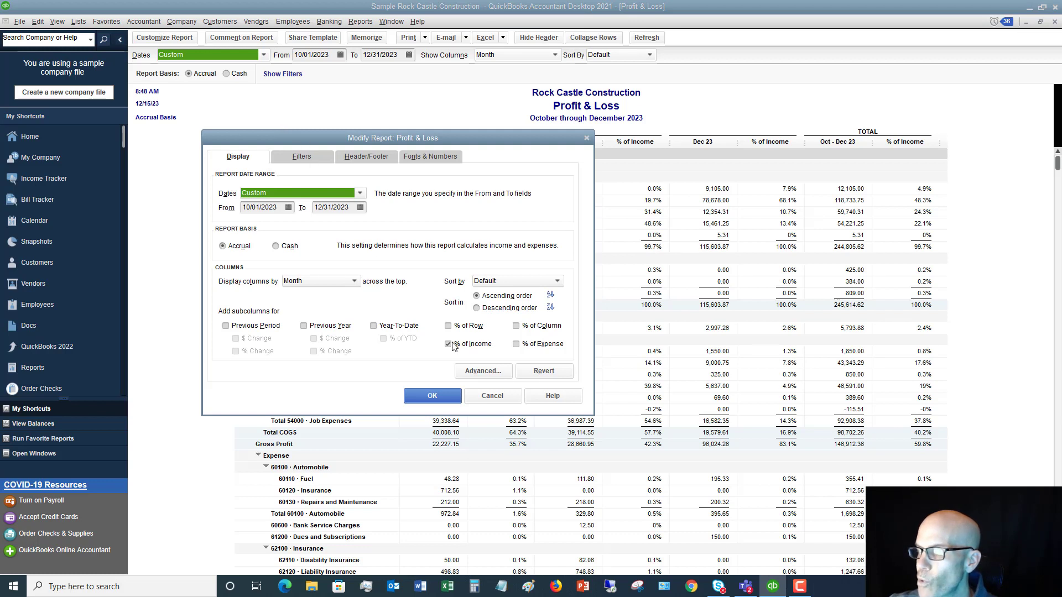
click(448, 345)
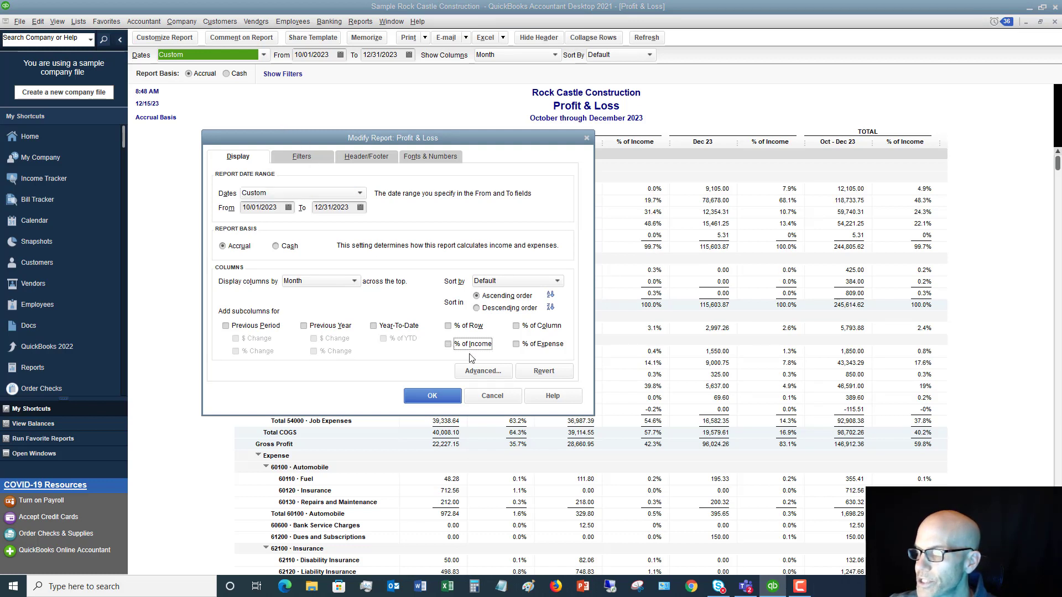
click(301, 156)
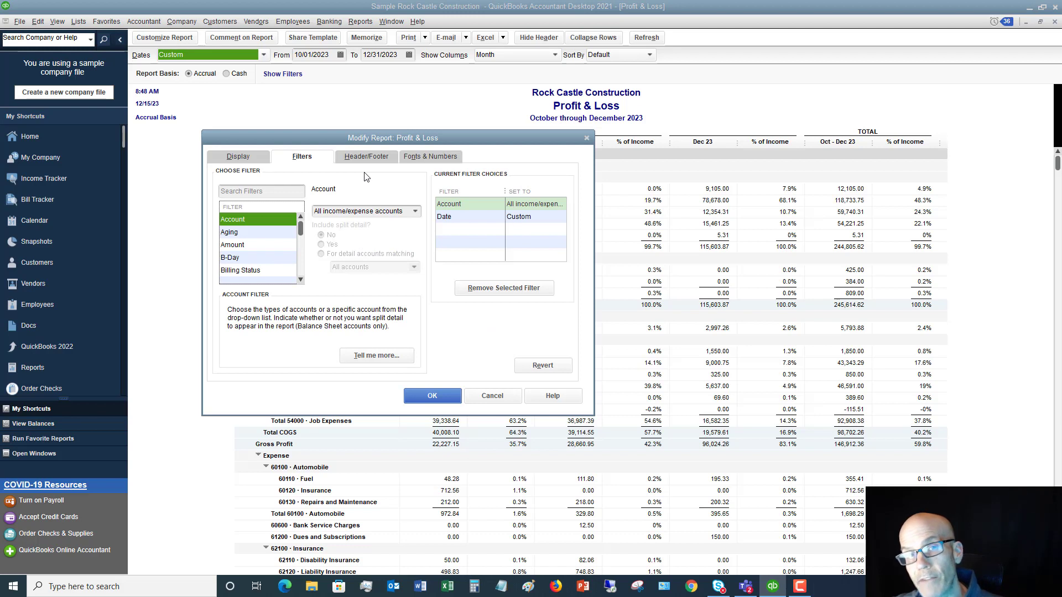
click(303, 267)
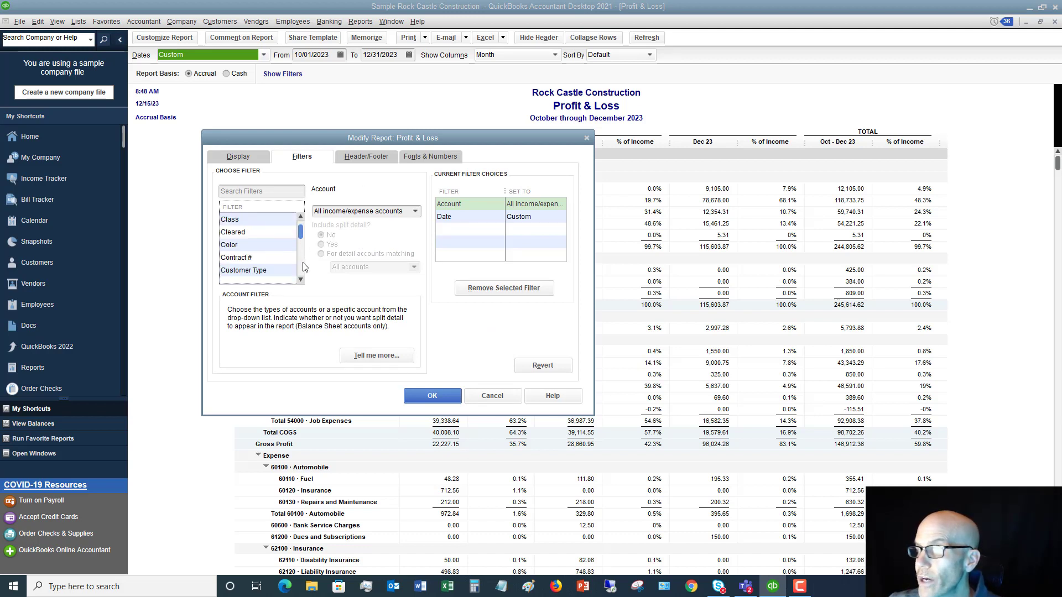
click(303, 267)
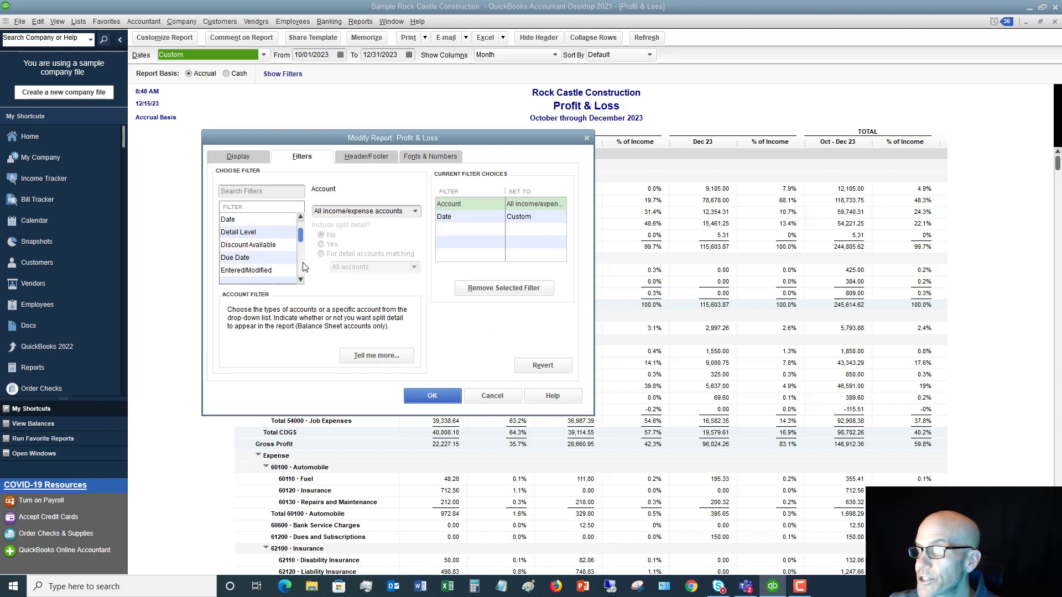
click(302, 218)
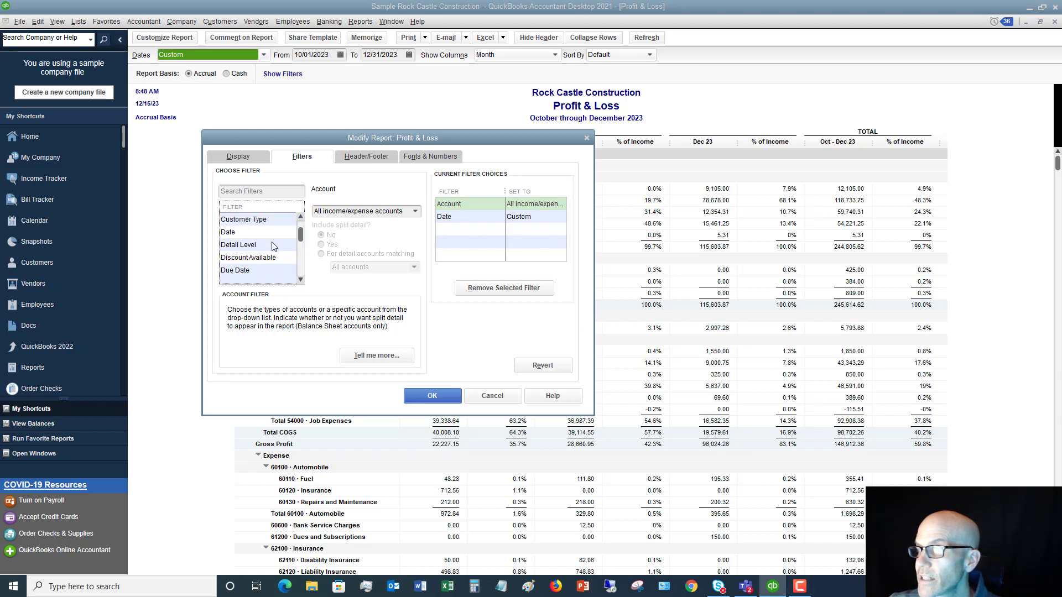
click(257, 221)
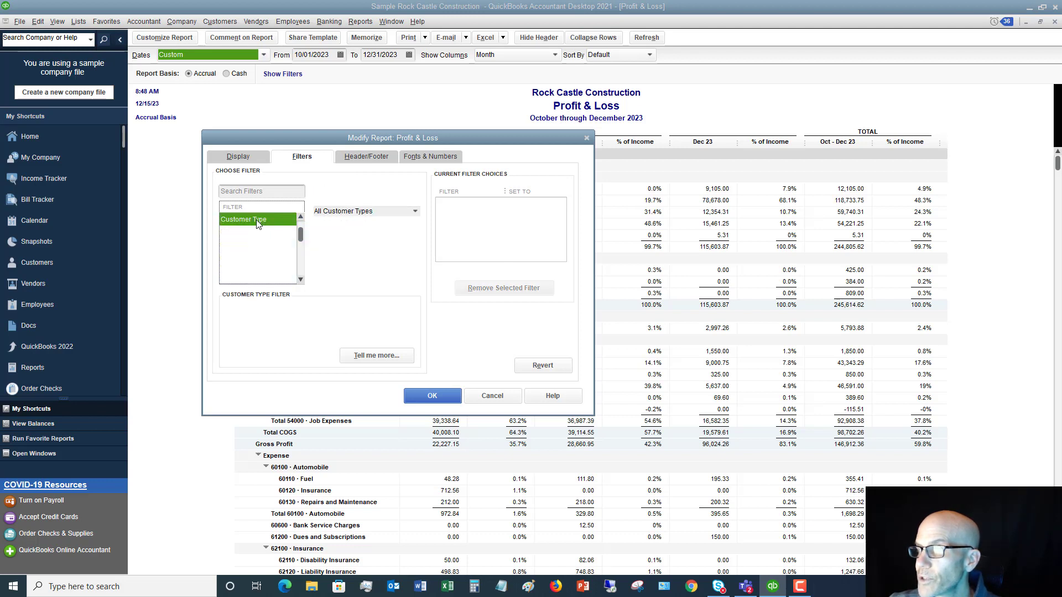
click(418, 213)
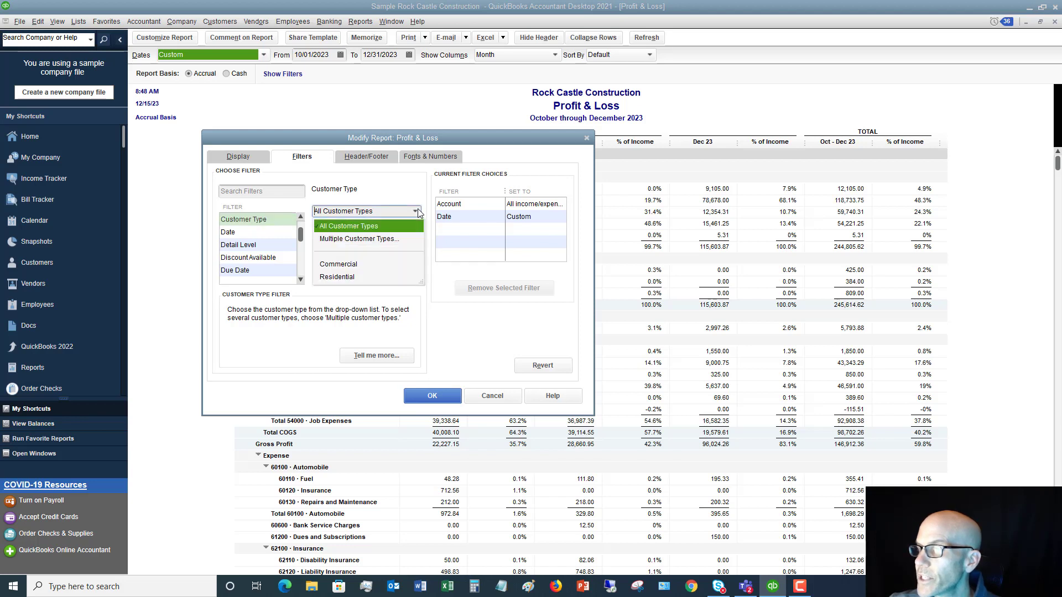
click(337, 277)
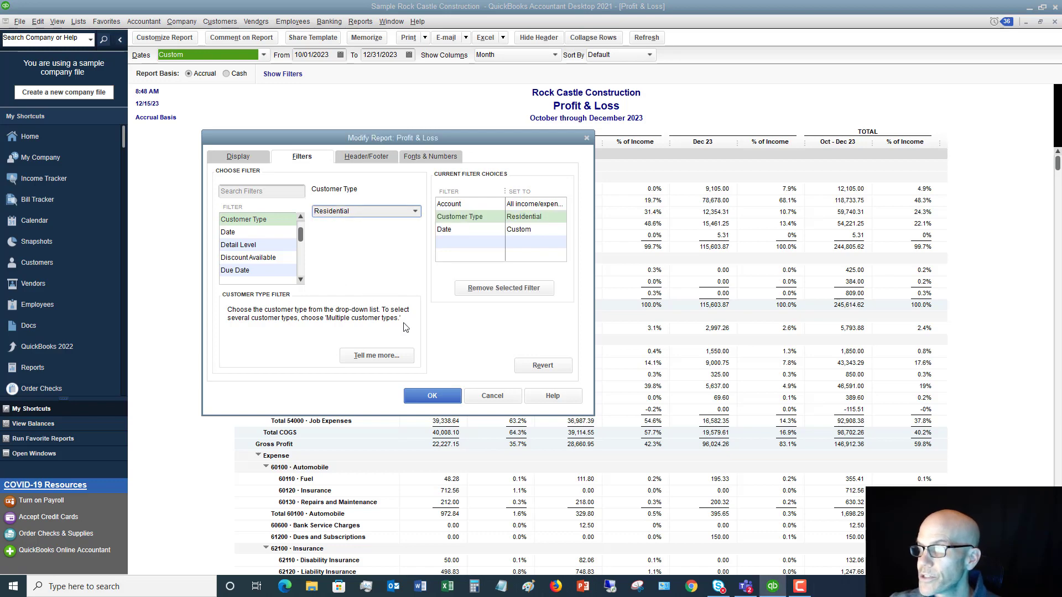
click(432, 397)
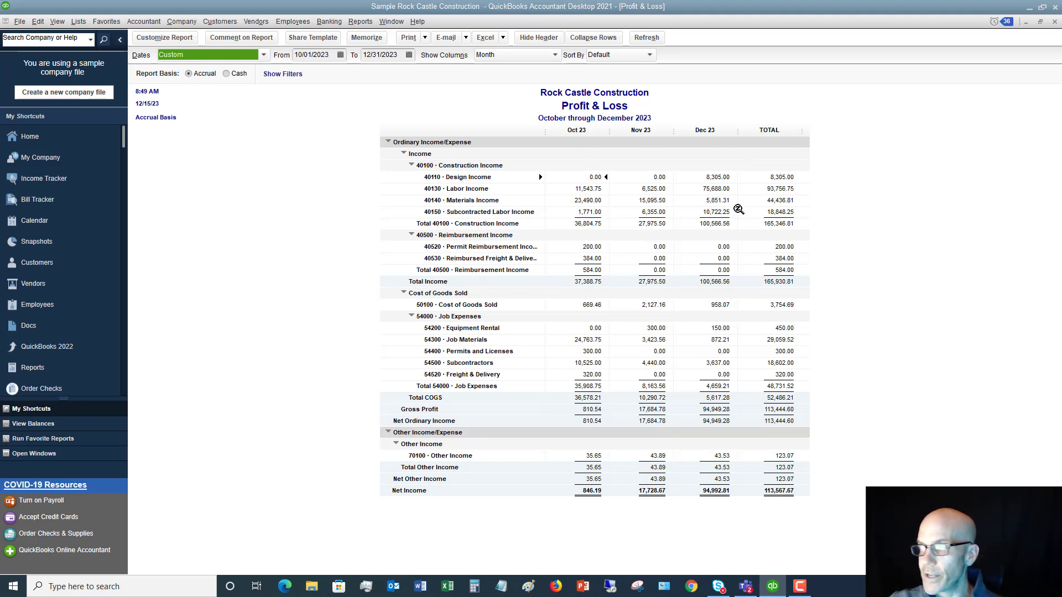
Change the report dates to Last Month (November 2023).
click(159, 38)
click(356, 190)
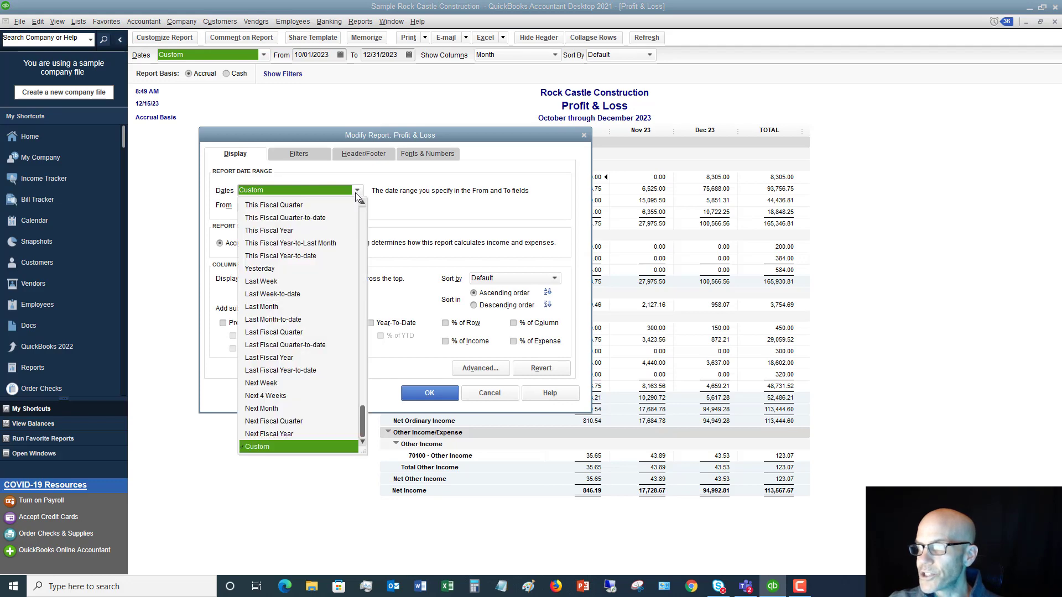
click(265, 308)
click(426, 393)
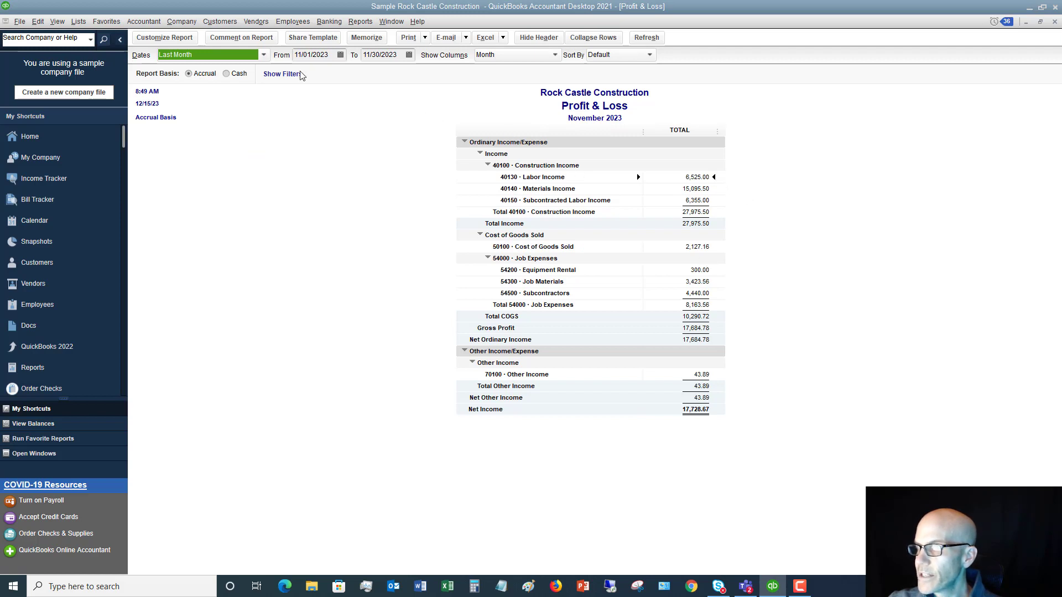
Add Previous Year comparison columns with a $ Change column.
click(164, 37)
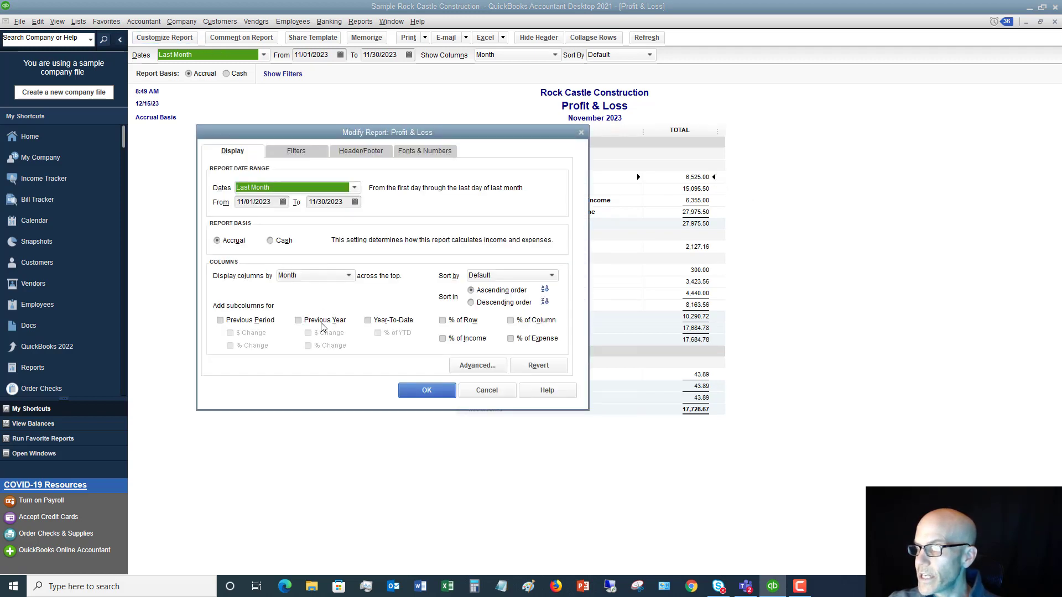
click(298, 320)
click(307, 333)
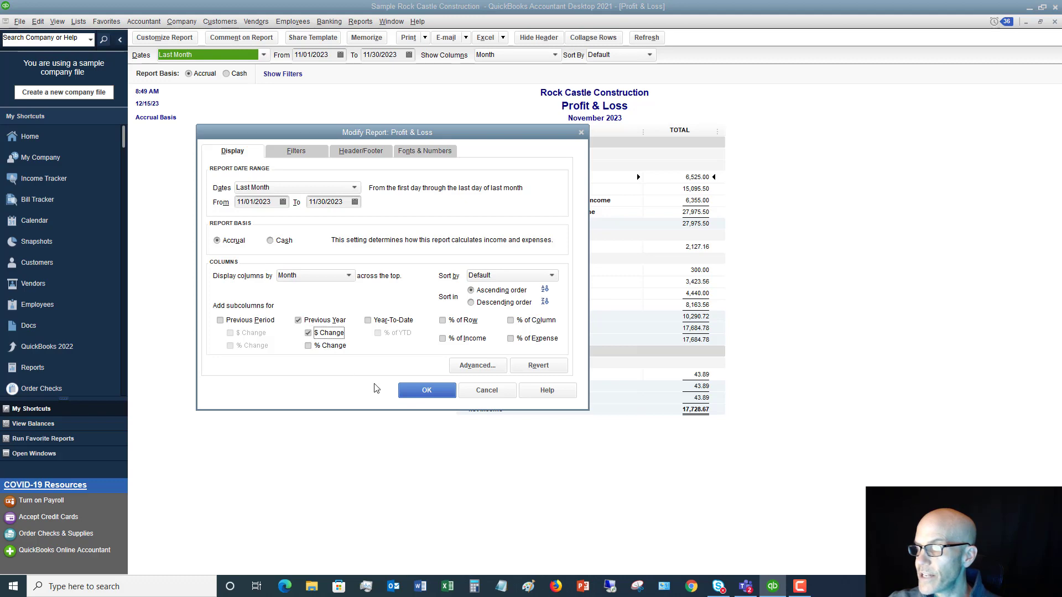
click(428, 390)
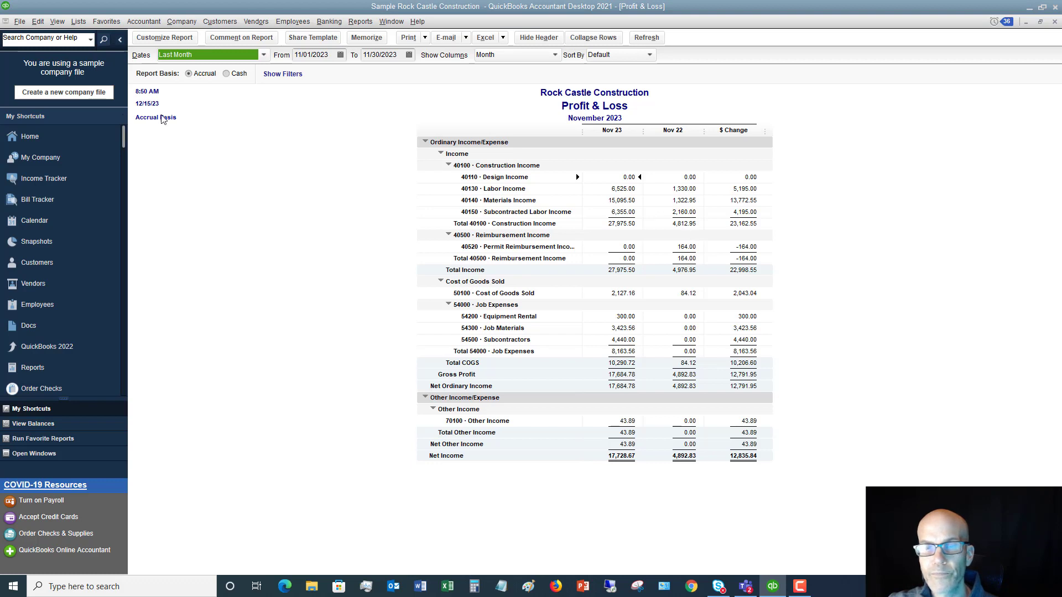
Remove the Residential Customer Type filter and go to the Header/Footer settings.
click(158, 39)
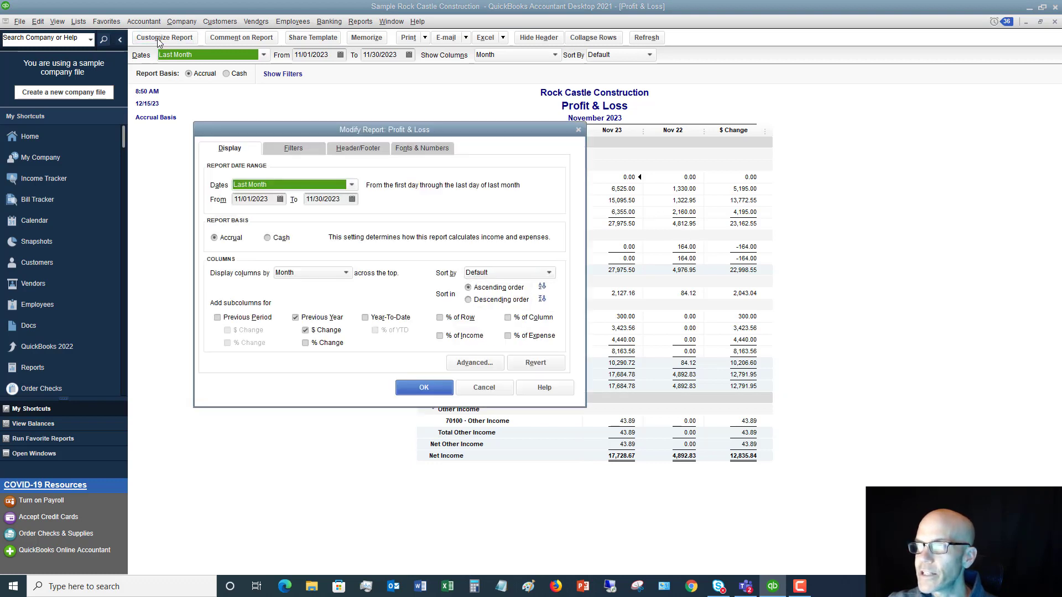
click(283, 147)
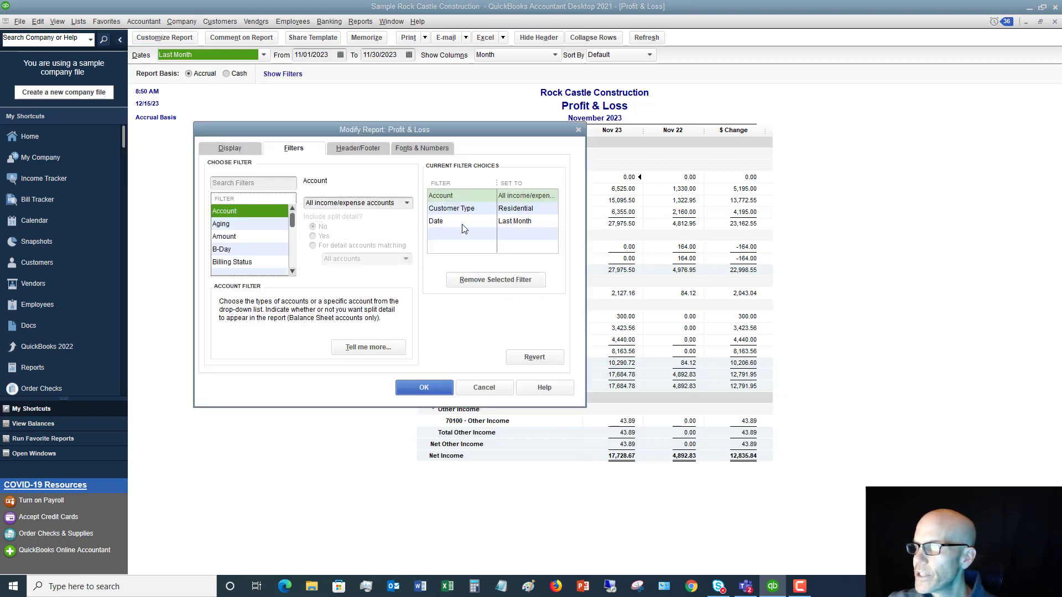
click(467, 209)
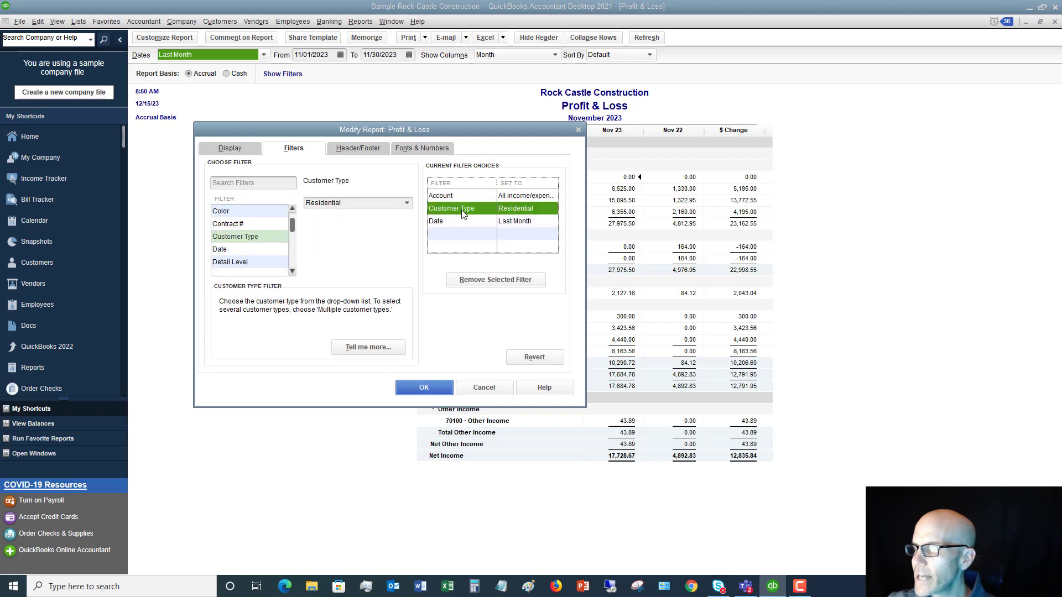
click(496, 280)
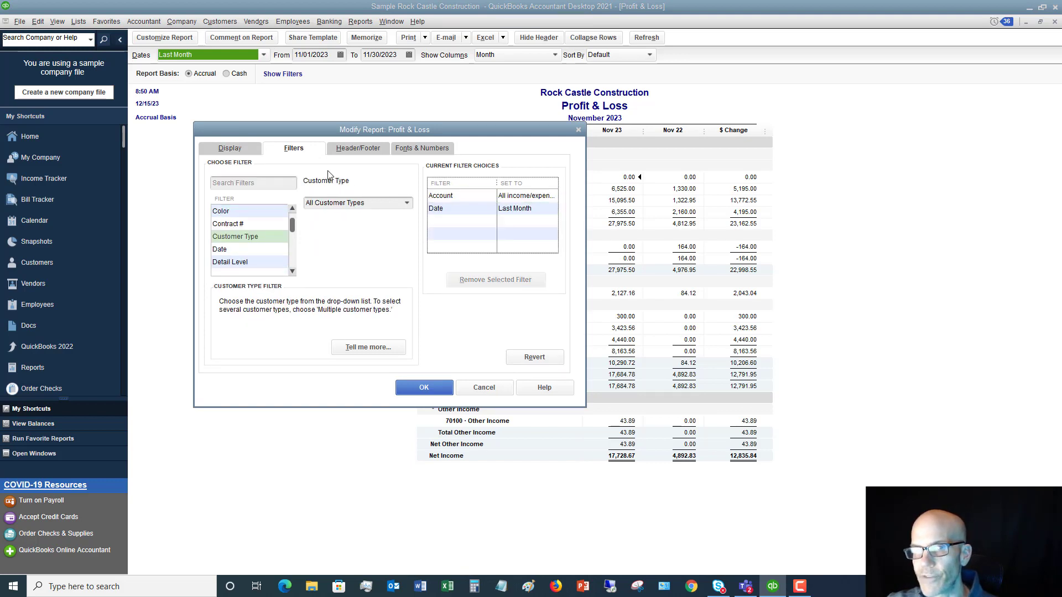
click(367, 151)
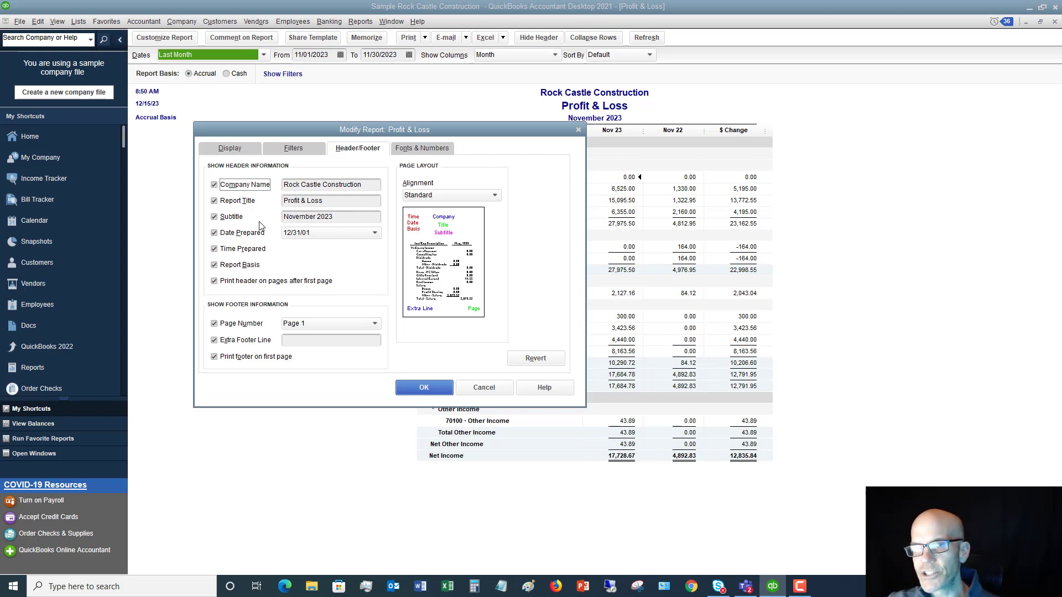
Set the Company Name font to size 18 in red, apply it to related header fonts, and confirm.
click(428, 152)
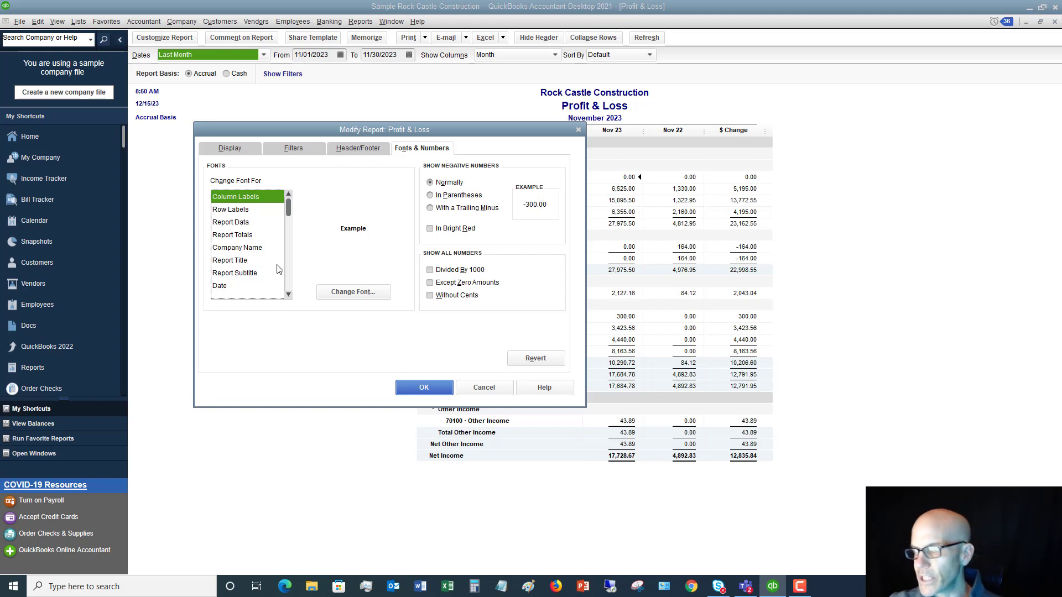
click(248, 248)
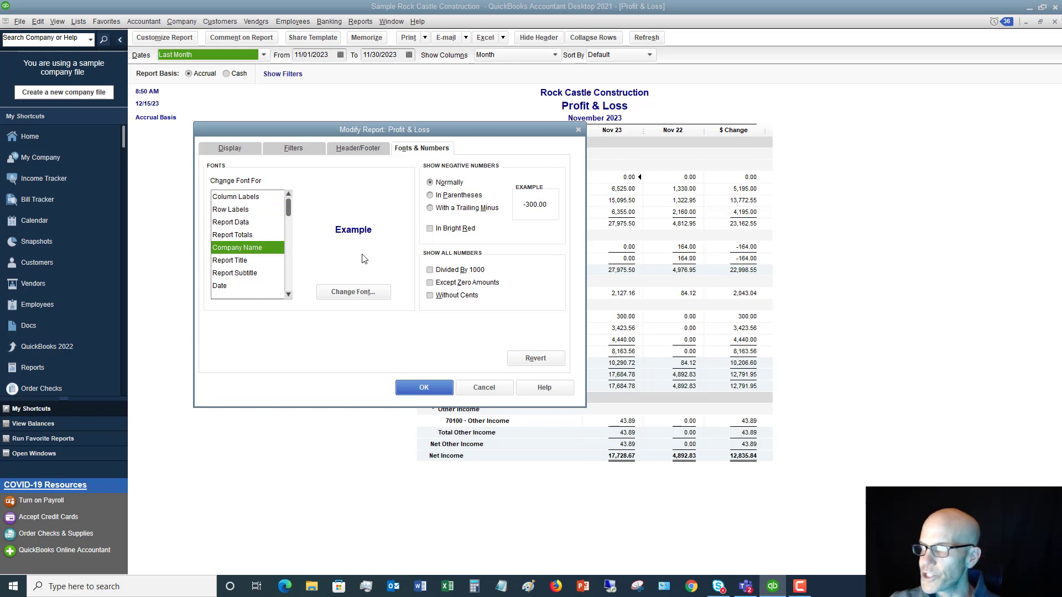
click(355, 292)
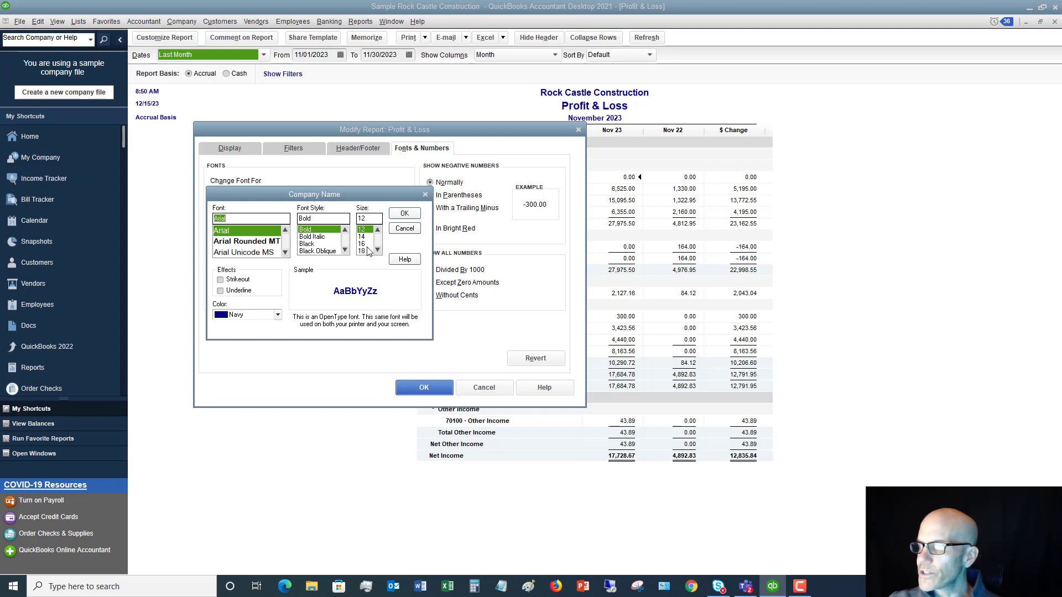
click(362, 251)
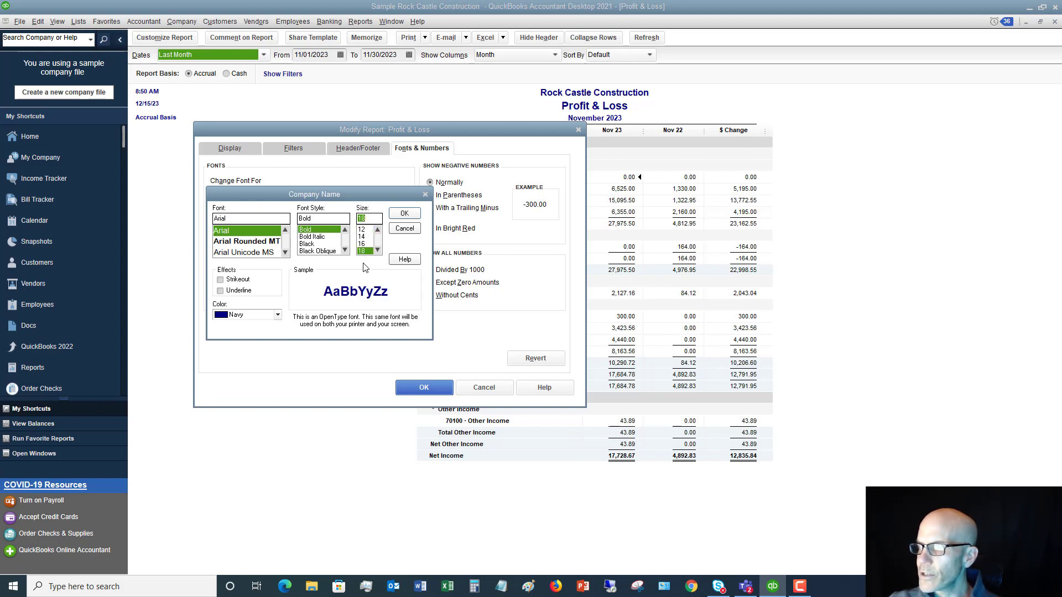
click(278, 314)
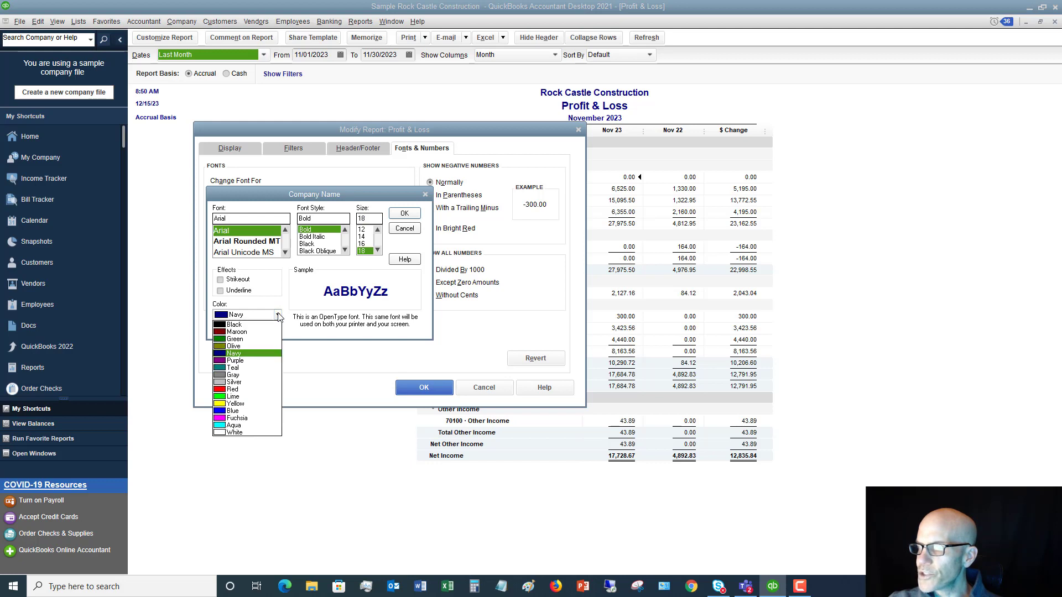
click(243, 390)
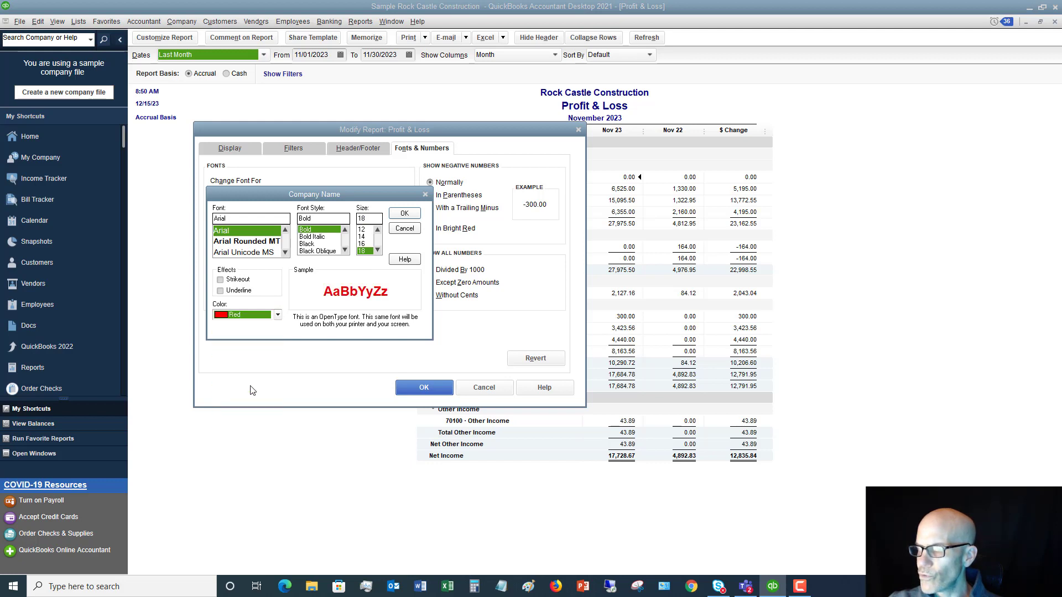
click(404, 214)
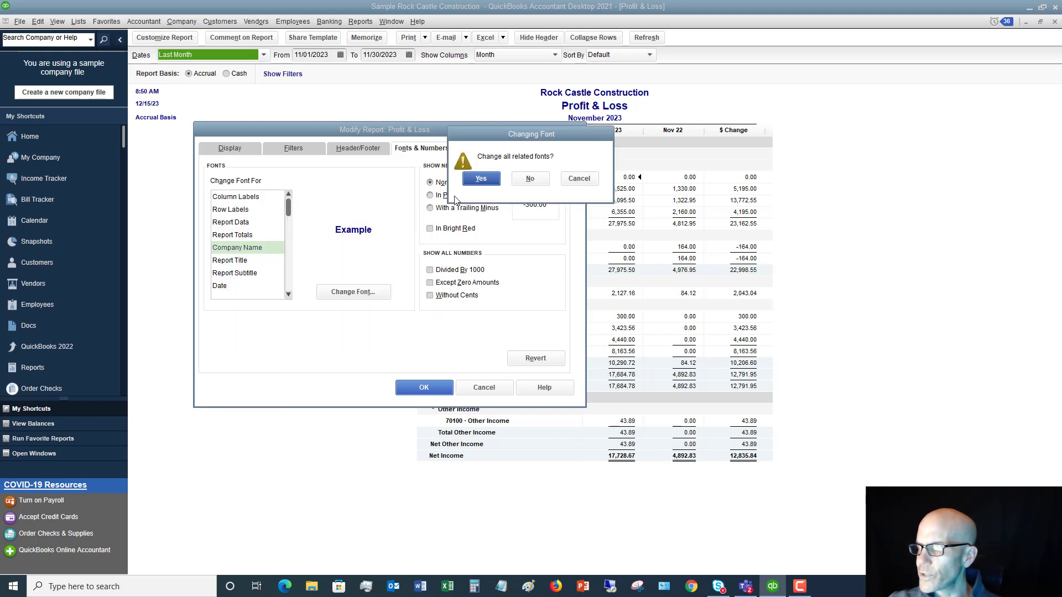
click(481, 179)
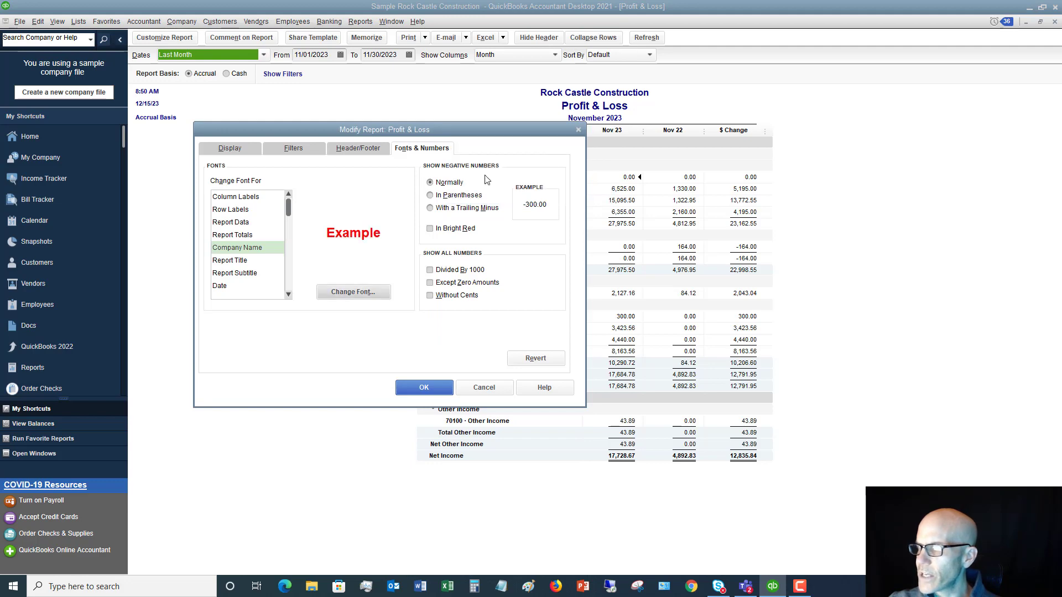
click(426, 386)
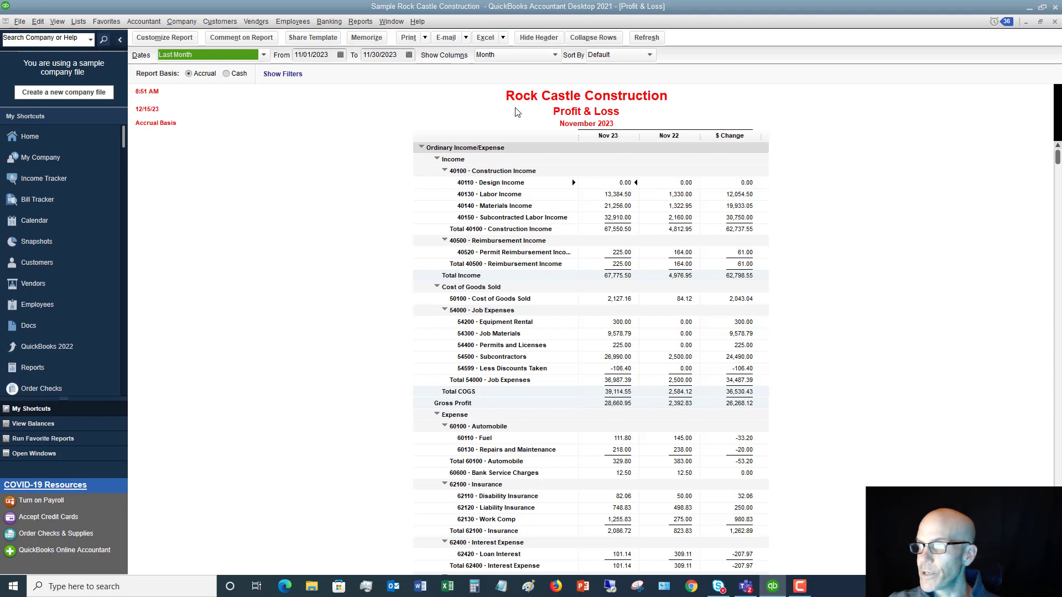
Collapse the November 2023 Profit & Loss rows to parent-account subtotals and open the Reports menu.
click(590, 37)
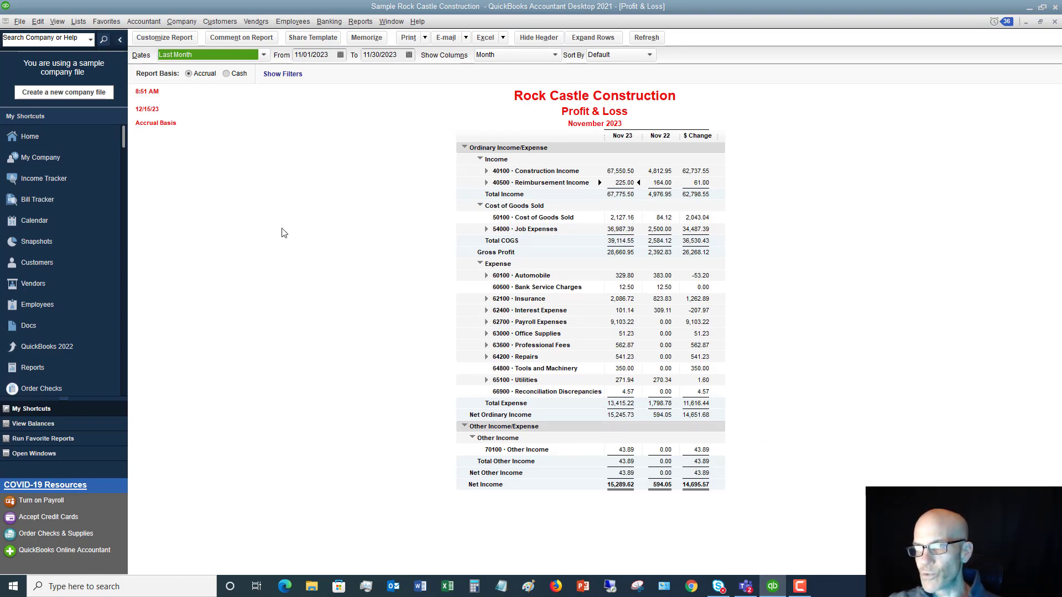
click(362, 22)
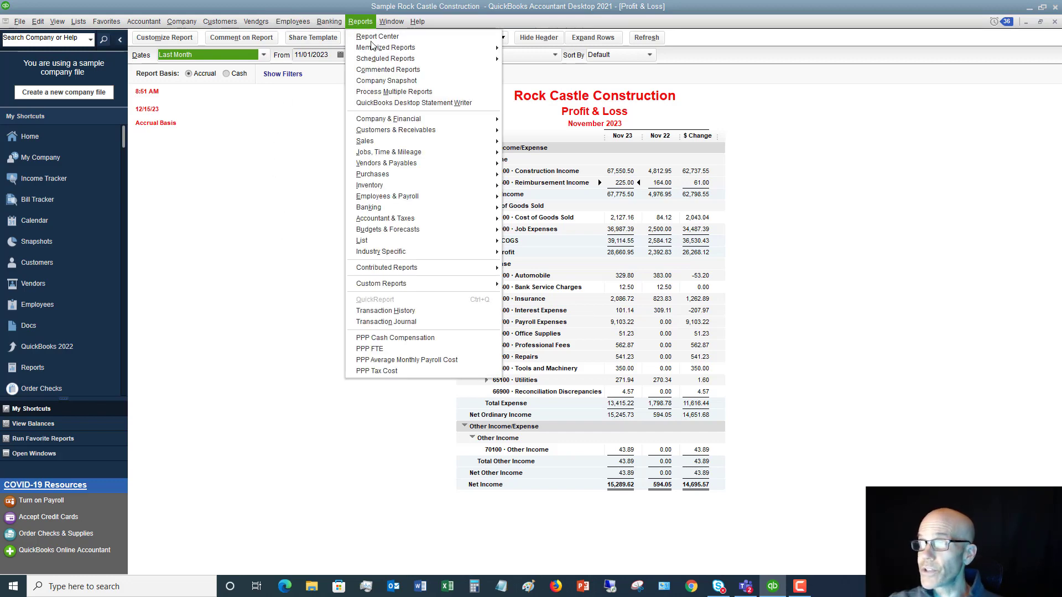
Open the Report Center's Contributed tab to browse shared Company & Financial reports.
click(369, 37)
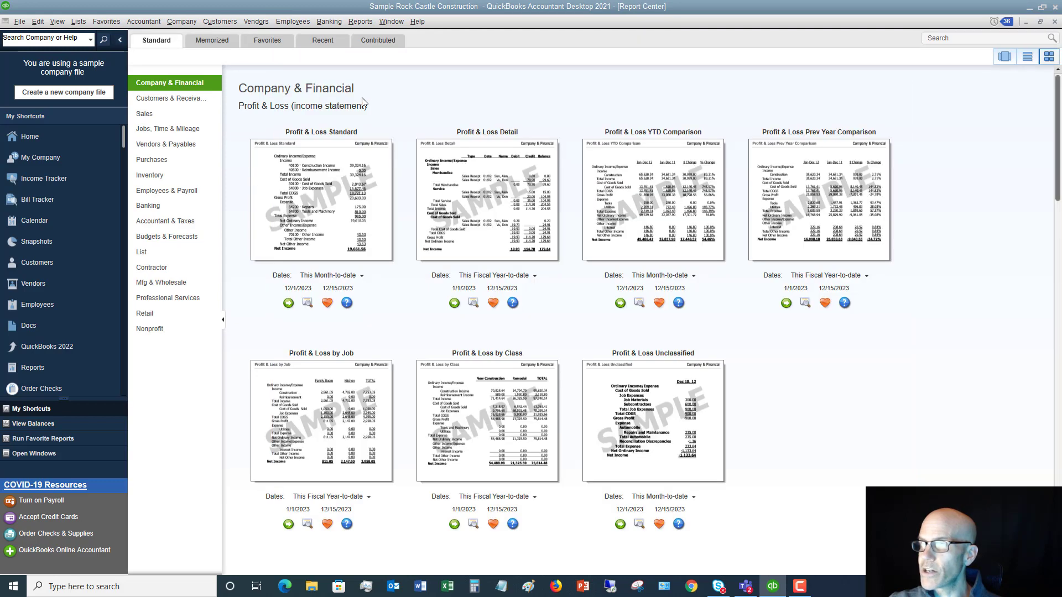
click(378, 43)
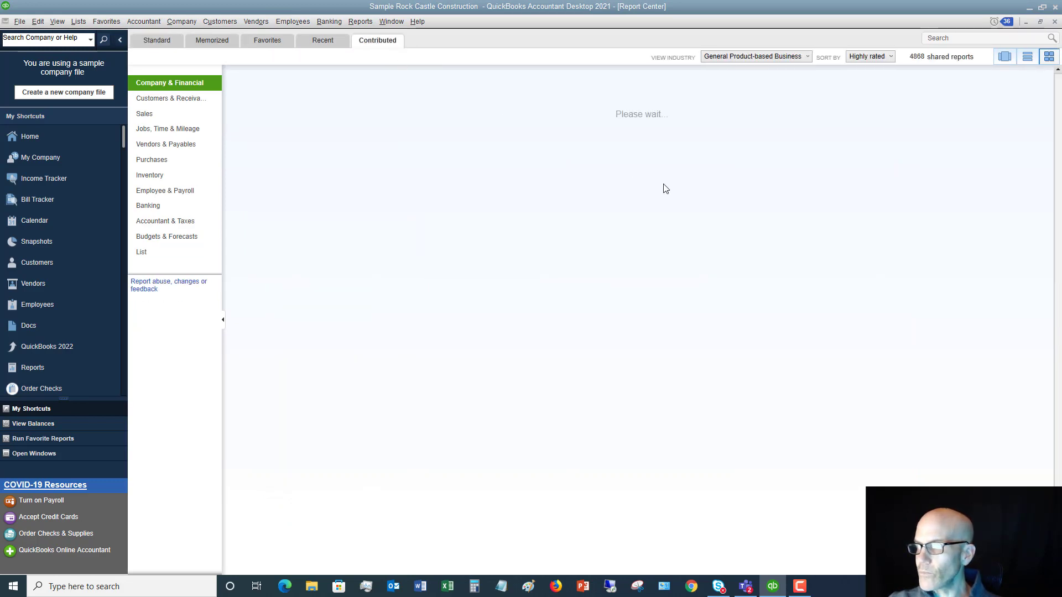
mouse_move(439, 126)
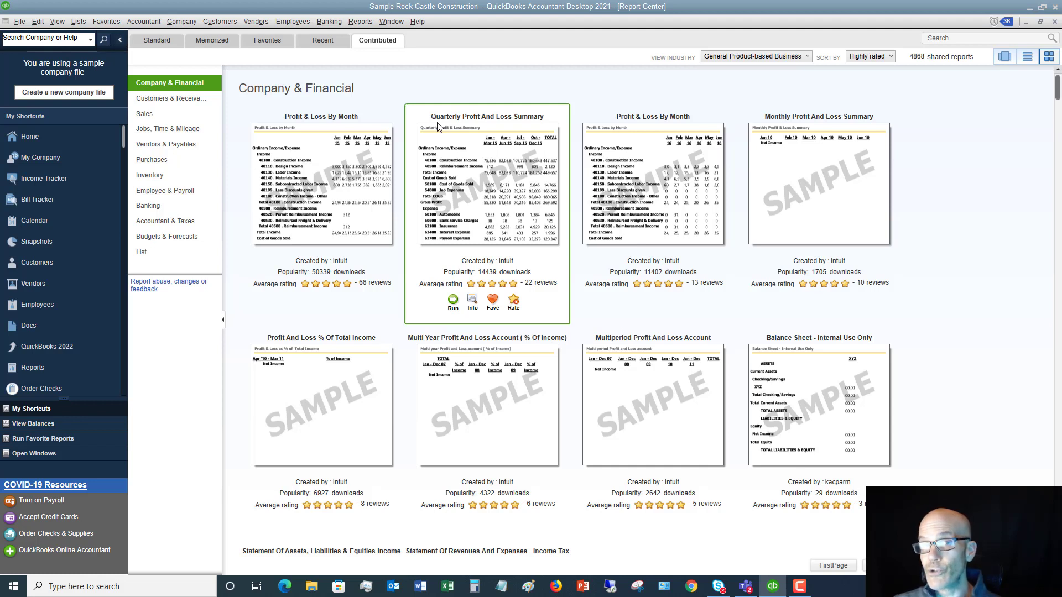
mouse_move(271, 218)
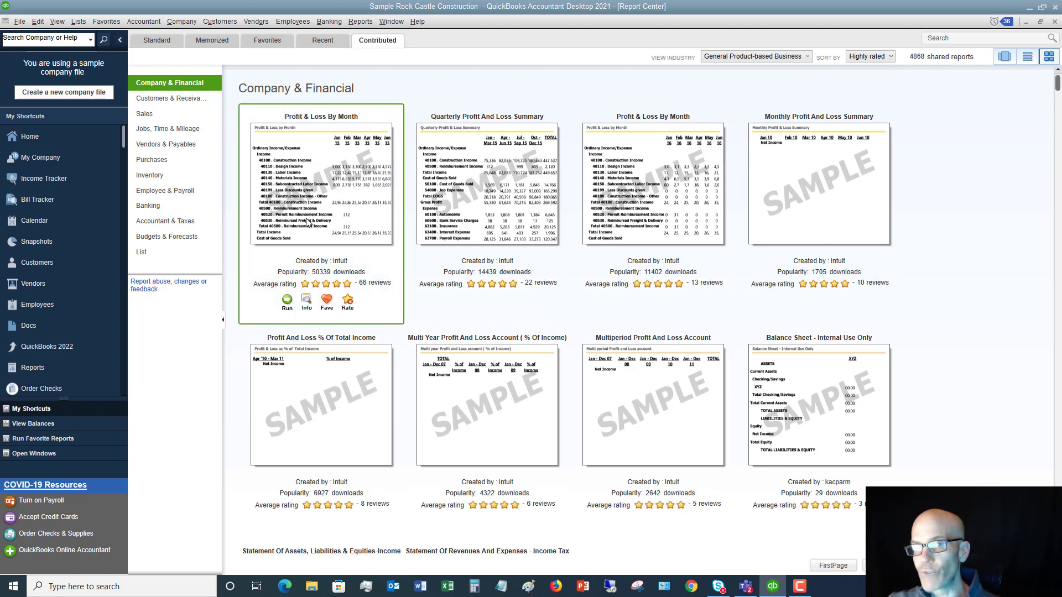
mouse_move(483, 178)
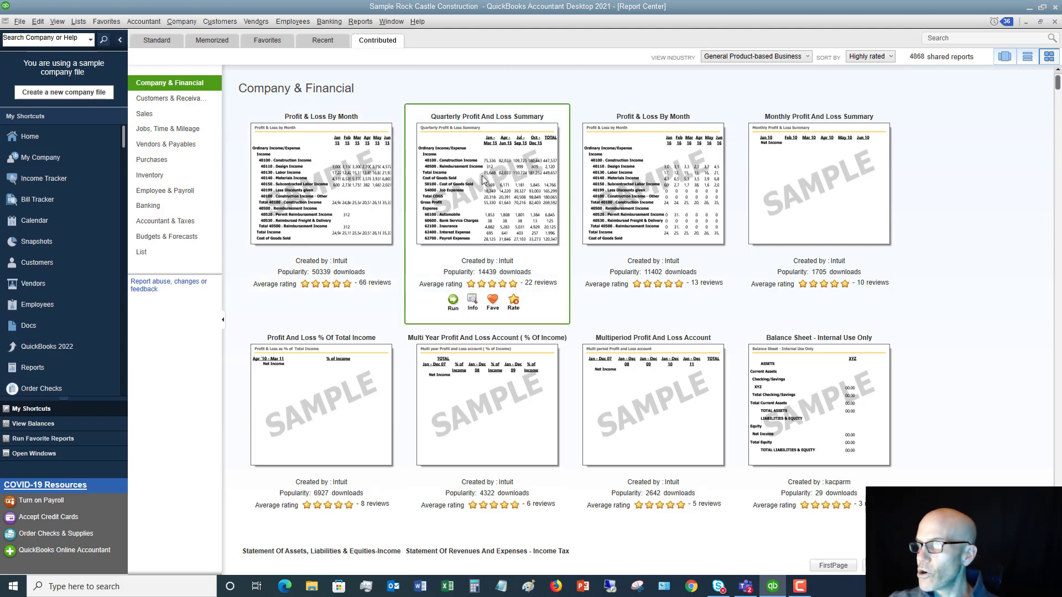
mouse_move(632, 138)
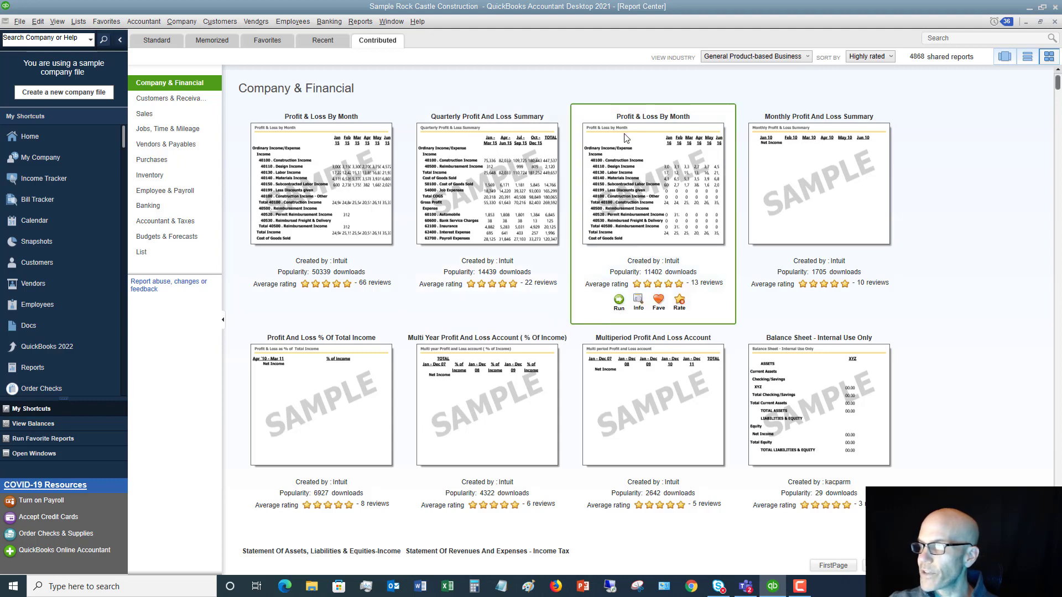
scroll(653, 157, down, 2)
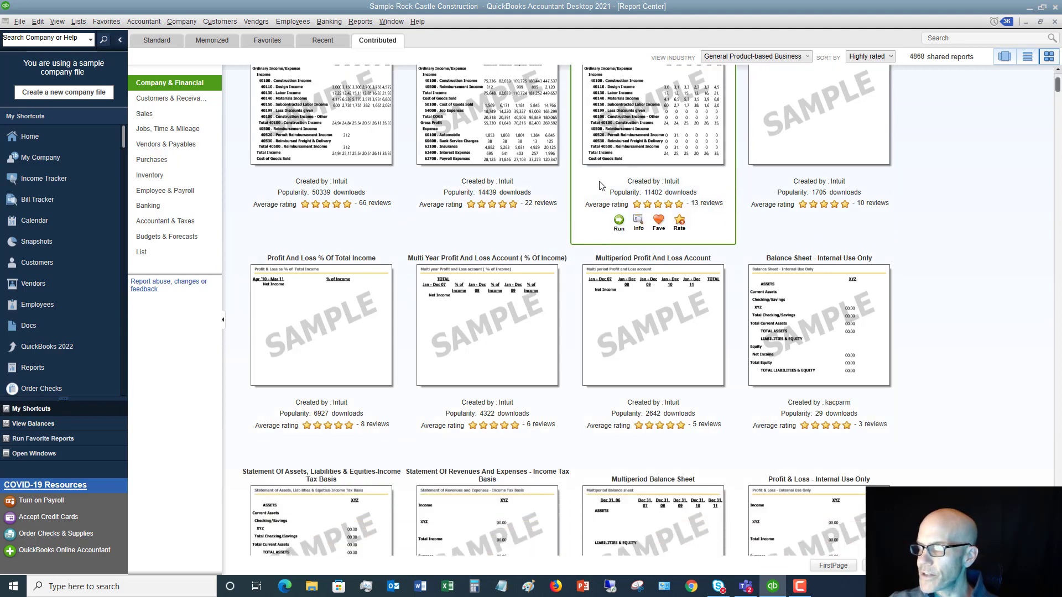
scroll(589, 195, down, 8)
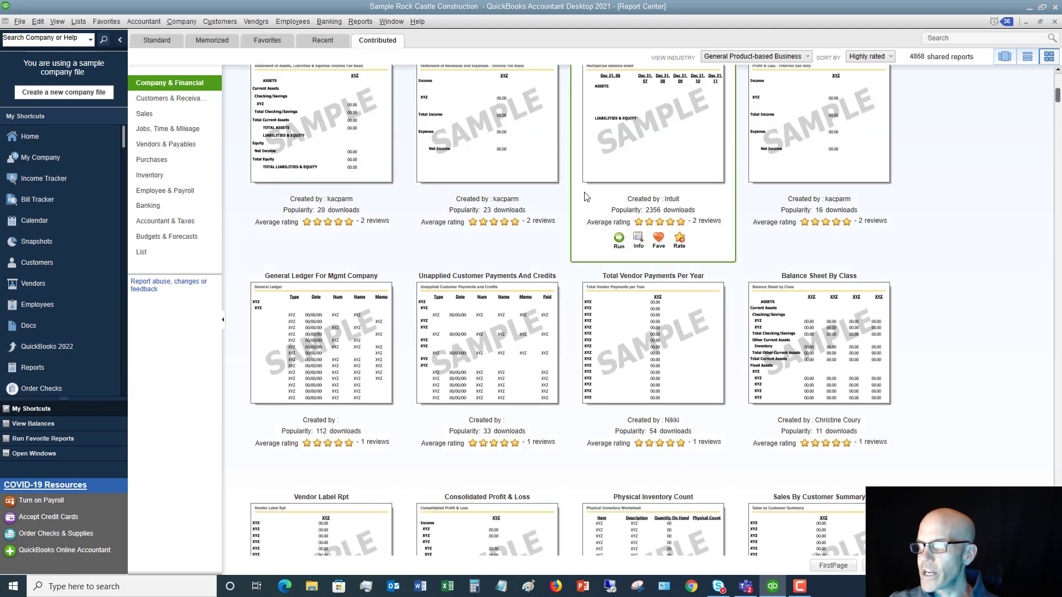
scroll(371, 102, up, 2)
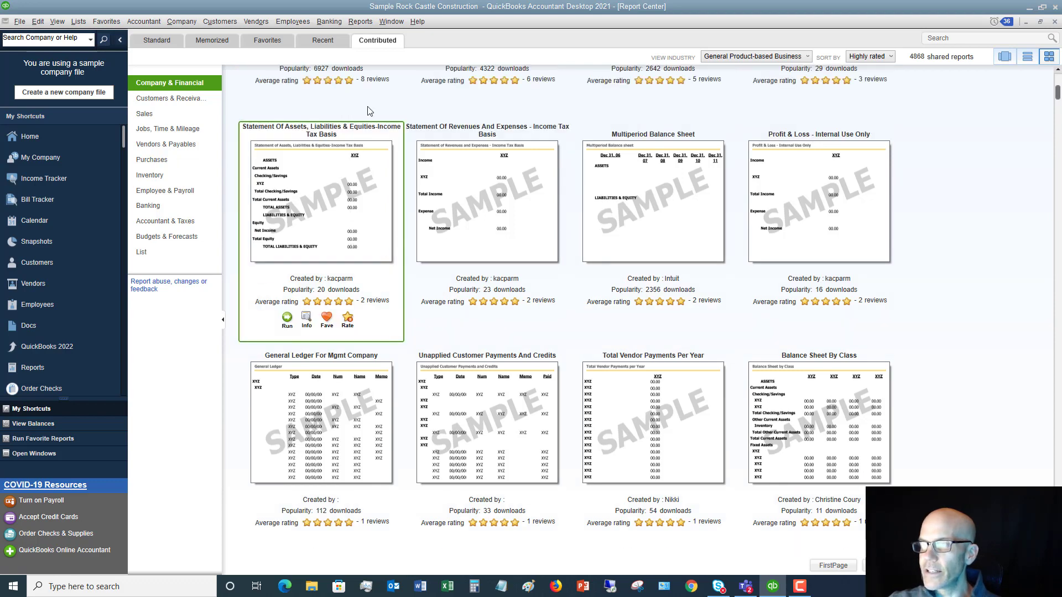